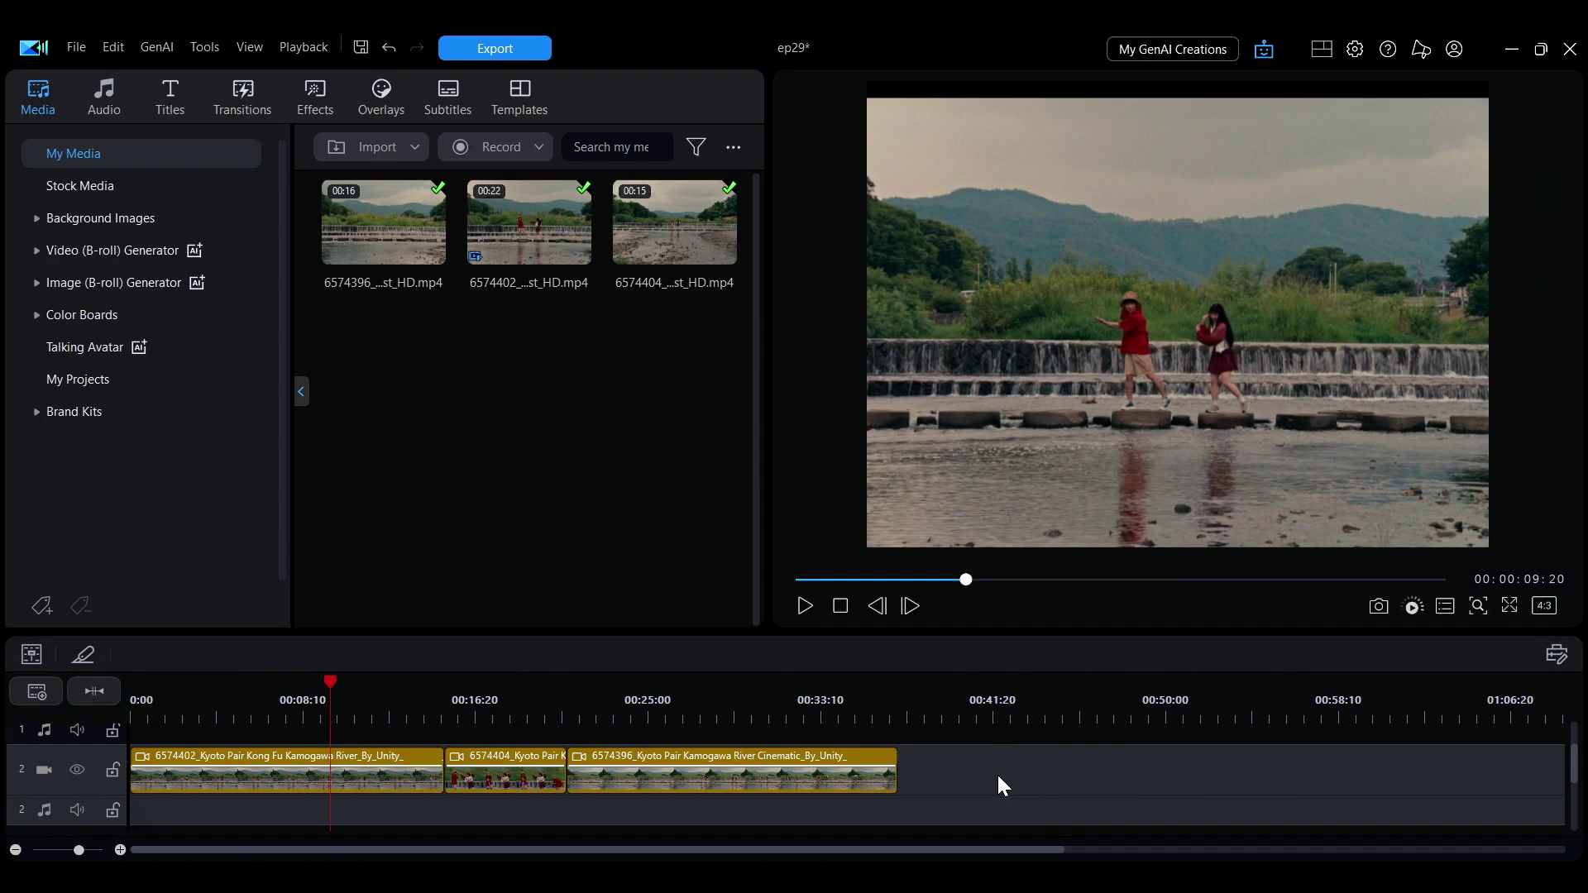
- Select the first Kyoto river clip and show its Video > Color adjustment list
{"action": "left_click", "coordinate": [348, 762]}
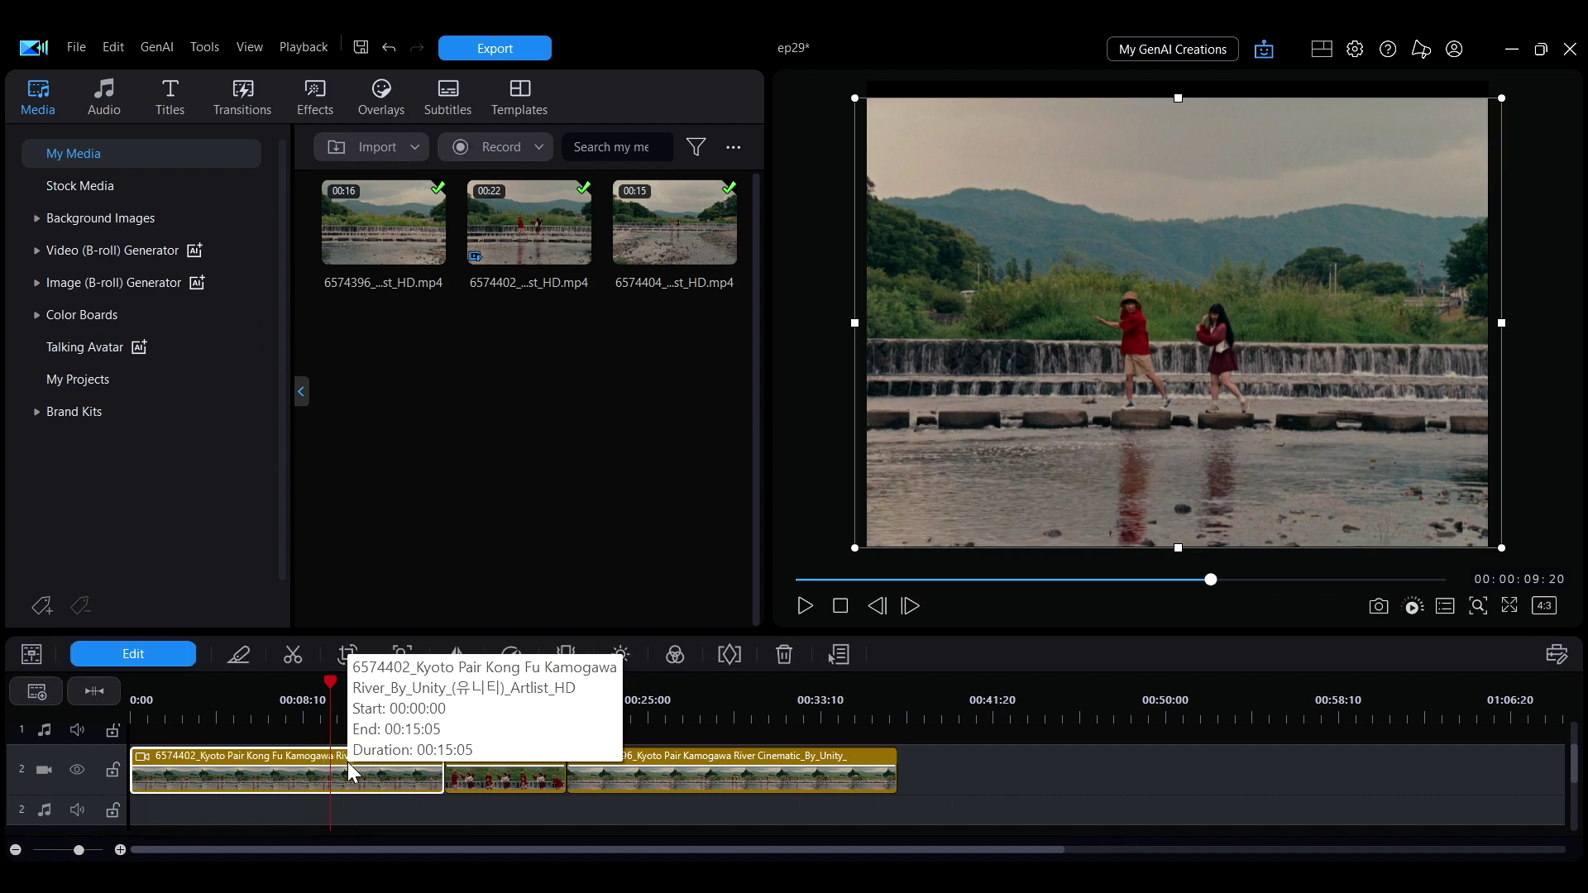
{"action": "left_click", "coordinate": [169, 666]}
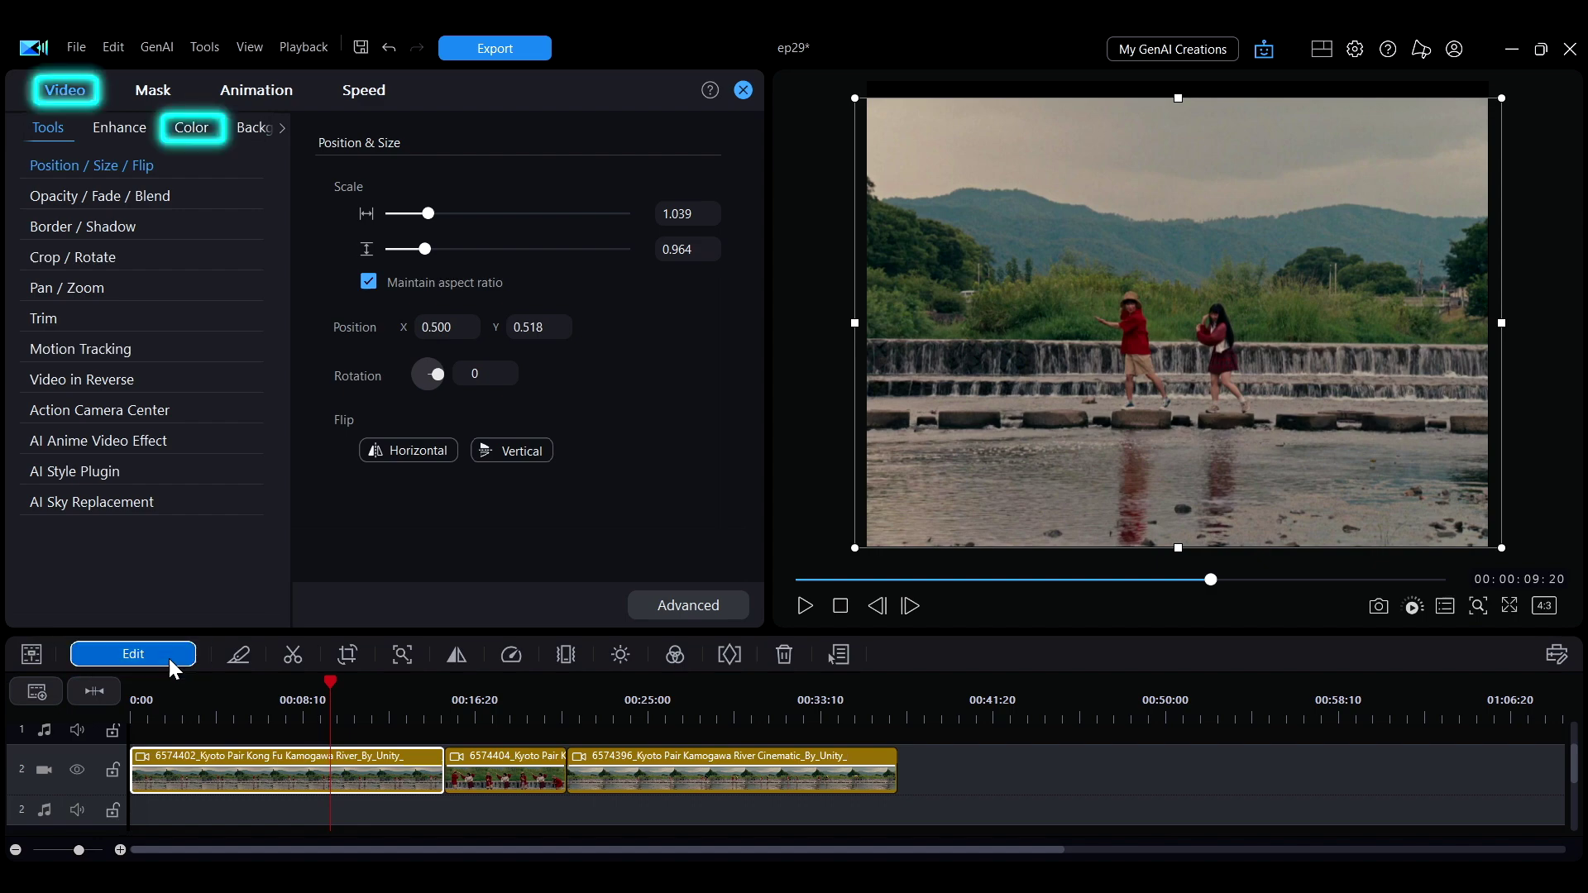
{"action": "left_click", "coordinate": [186, 127]}
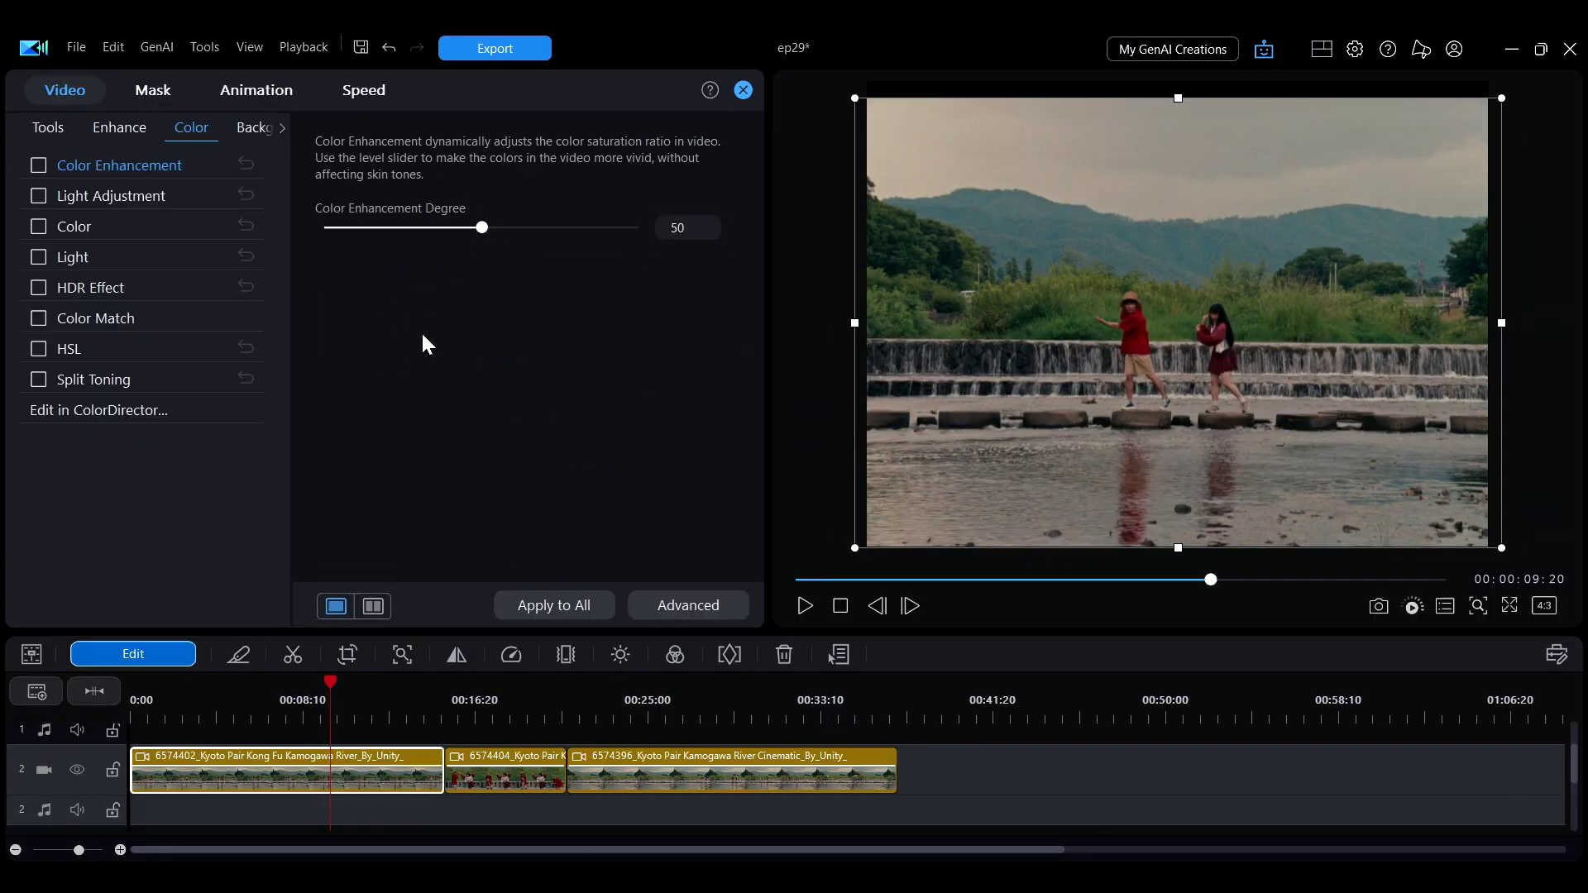
- Set the Light Adjustment lighting level of the first clip to 81
{"action": "left_click", "coordinate": [170, 194]}
{"action": "mouse_move", "coordinate": [481, 204]}
{"action": "left_mouse_down"}
{"action": "mouse_move", "coordinate": [383, 207]}
{"action": "mouse_move", "coordinate": [593, 211]}
{"action": "mouse_move", "coordinate": [560, 210]}
{"action": "left_mouse_up"}
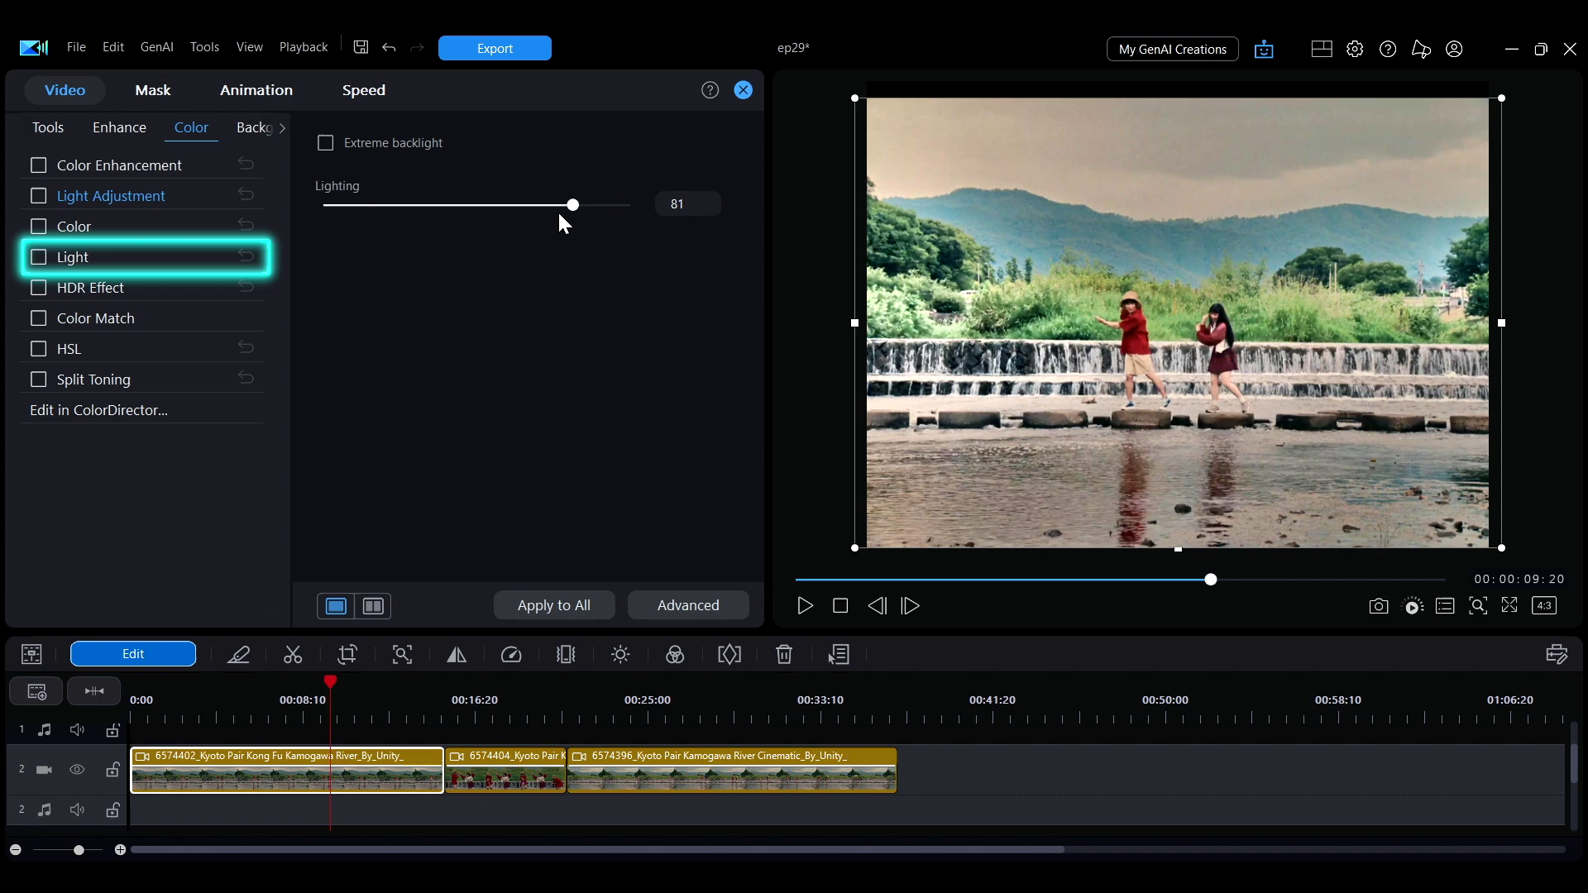
- Show the Light panel's Exposure, Brightness and Contrast sliders for the first clip
{"action": "left_click", "coordinate": [161, 258]}
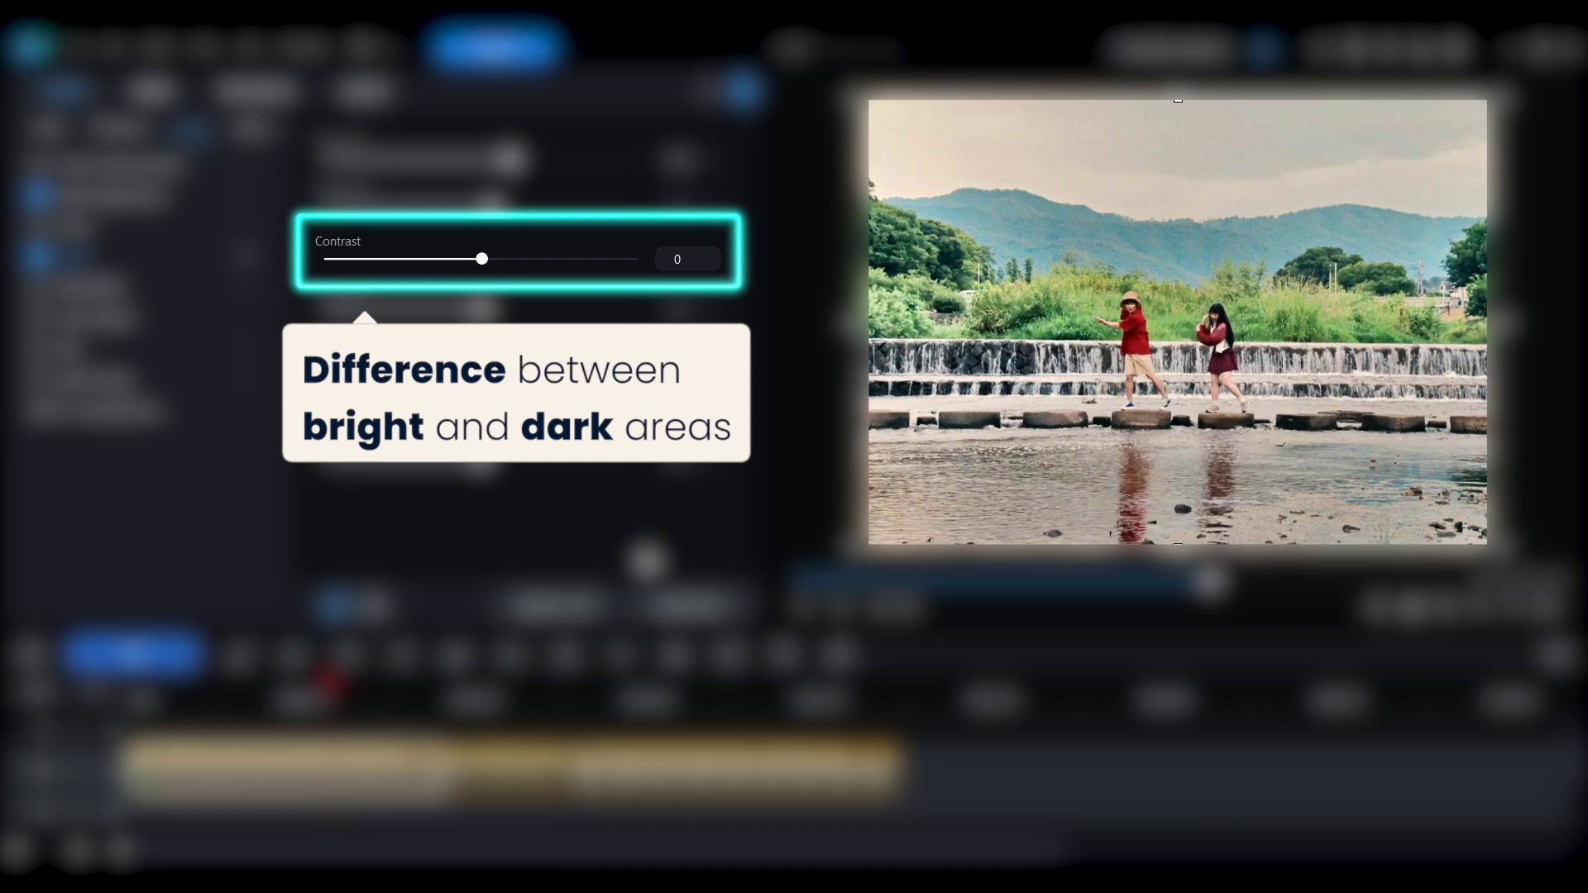
- Set contrast 15, highlights -20, shadows -4, whites 23 and blacks 78
{"action": "left_click_drag", "start_coordinate": [480, 257], "coordinate": [625, 263]}
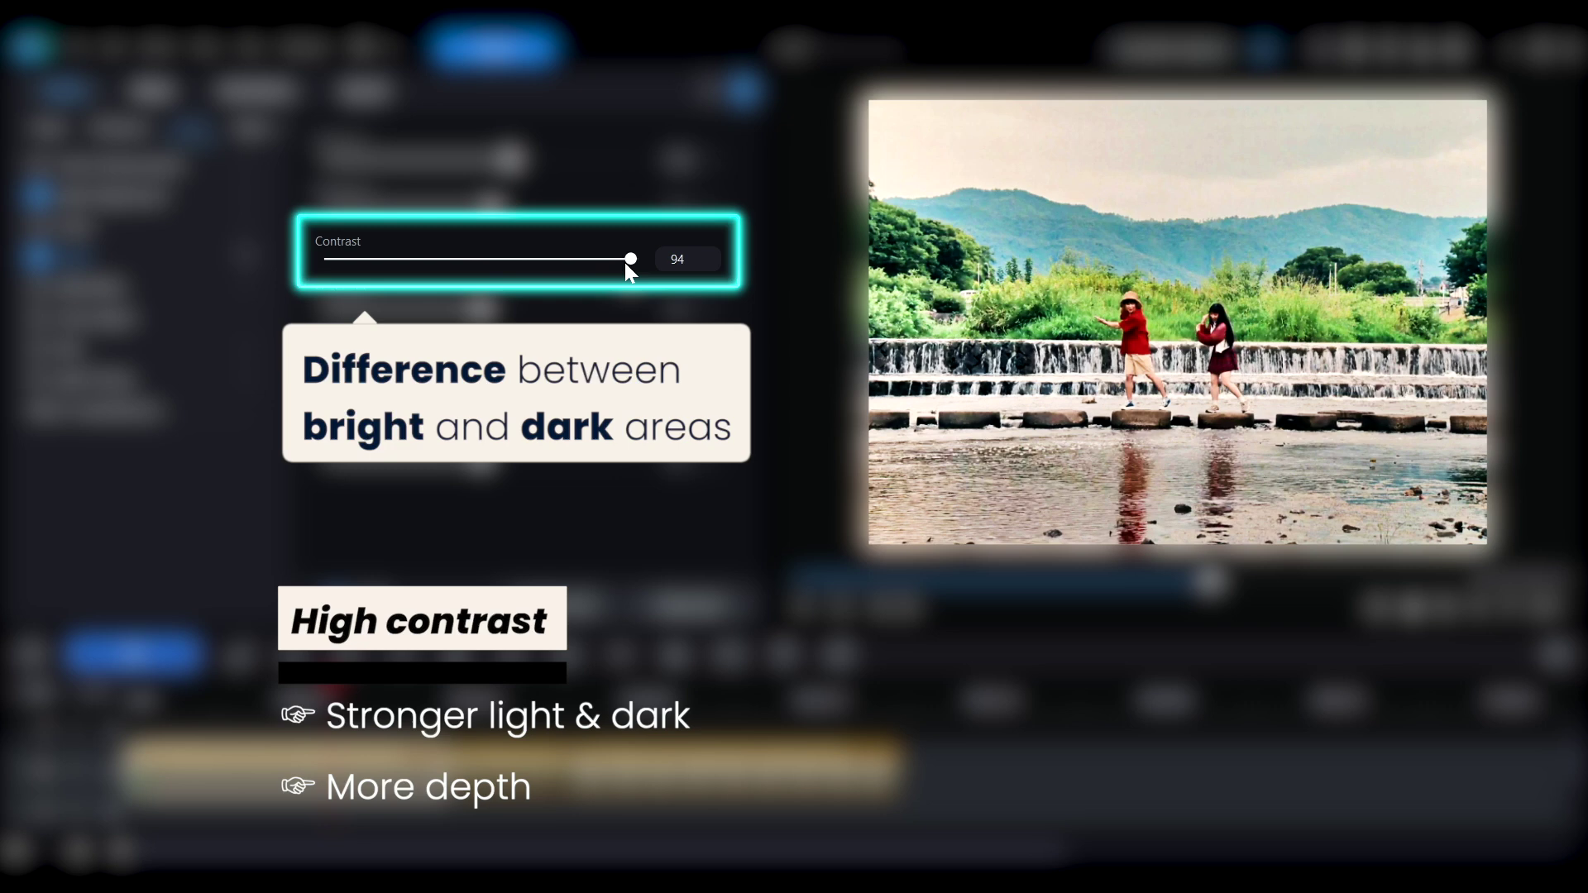
{"action": "left_click_drag", "start_coordinate": [625, 261], "coordinate": [316, 248]}
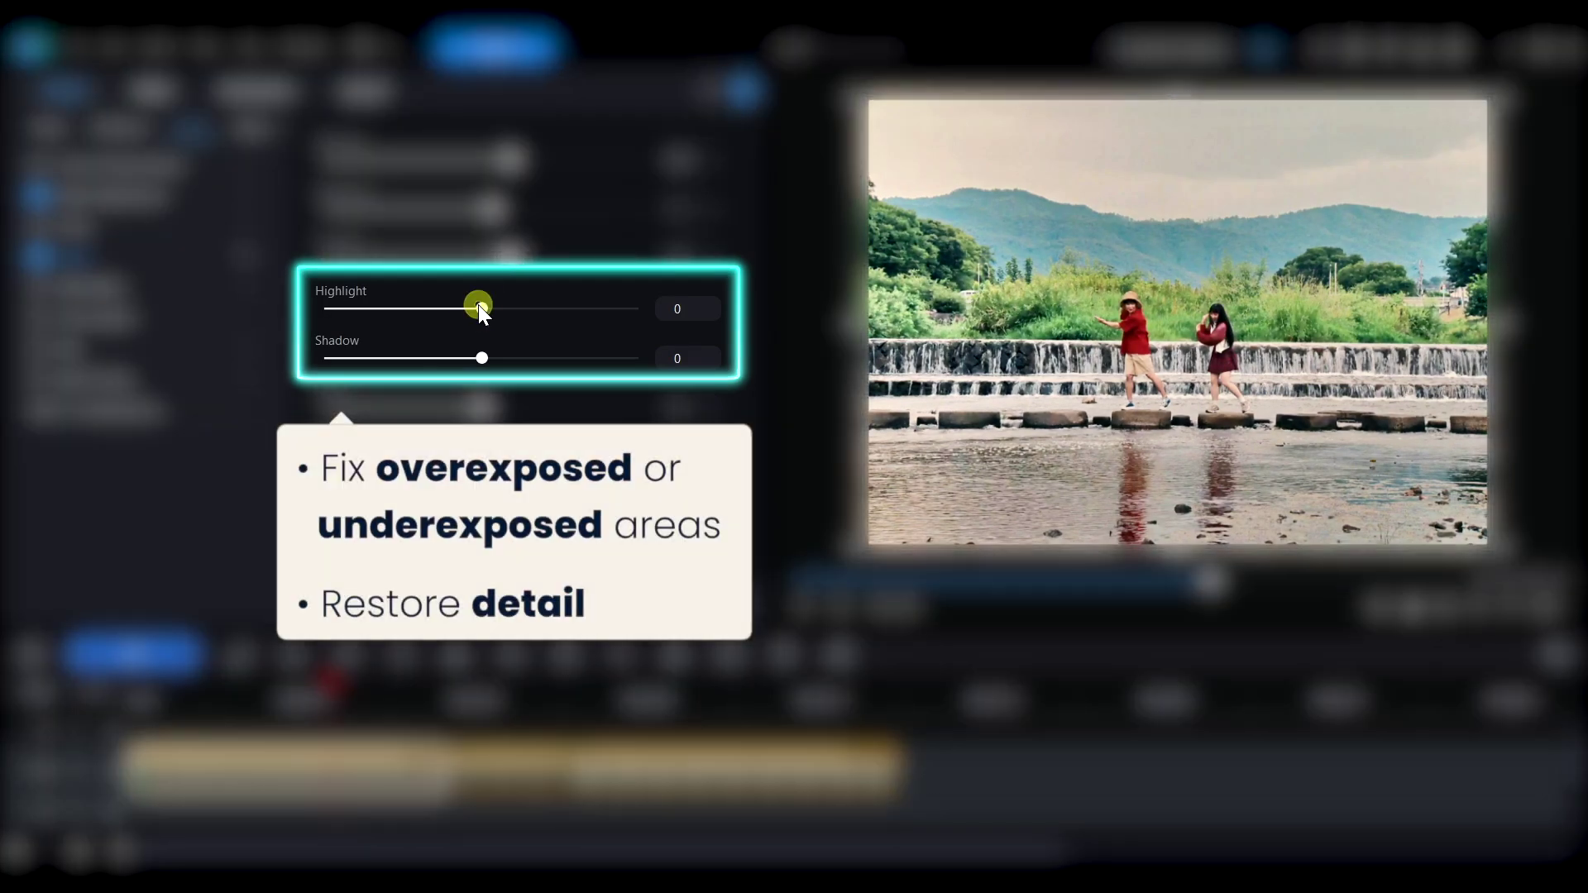
{"action": "mouse_move", "coordinate": [477, 305]}
{"action": "left_mouse_down"}
{"action": "mouse_move", "coordinate": [639, 307]}
{"action": "mouse_move", "coordinate": [342, 300]}
{"action": "mouse_move", "coordinate": [522, 309]}
{"action": "mouse_move", "coordinate": [451, 308]}
{"action": "left_mouse_up"}
{"action": "mouse_move", "coordinate": [482, 359]}
{"action": "left_mouse_down"}
{"action": "mouse_move", "coordinate": [564, 359]}
{"action": "mouse_move", "coordinate": [388, 363]}
{"action": "mouse_move", "coordinate": [562, 361]}
{"action": "left_mouse_up"}
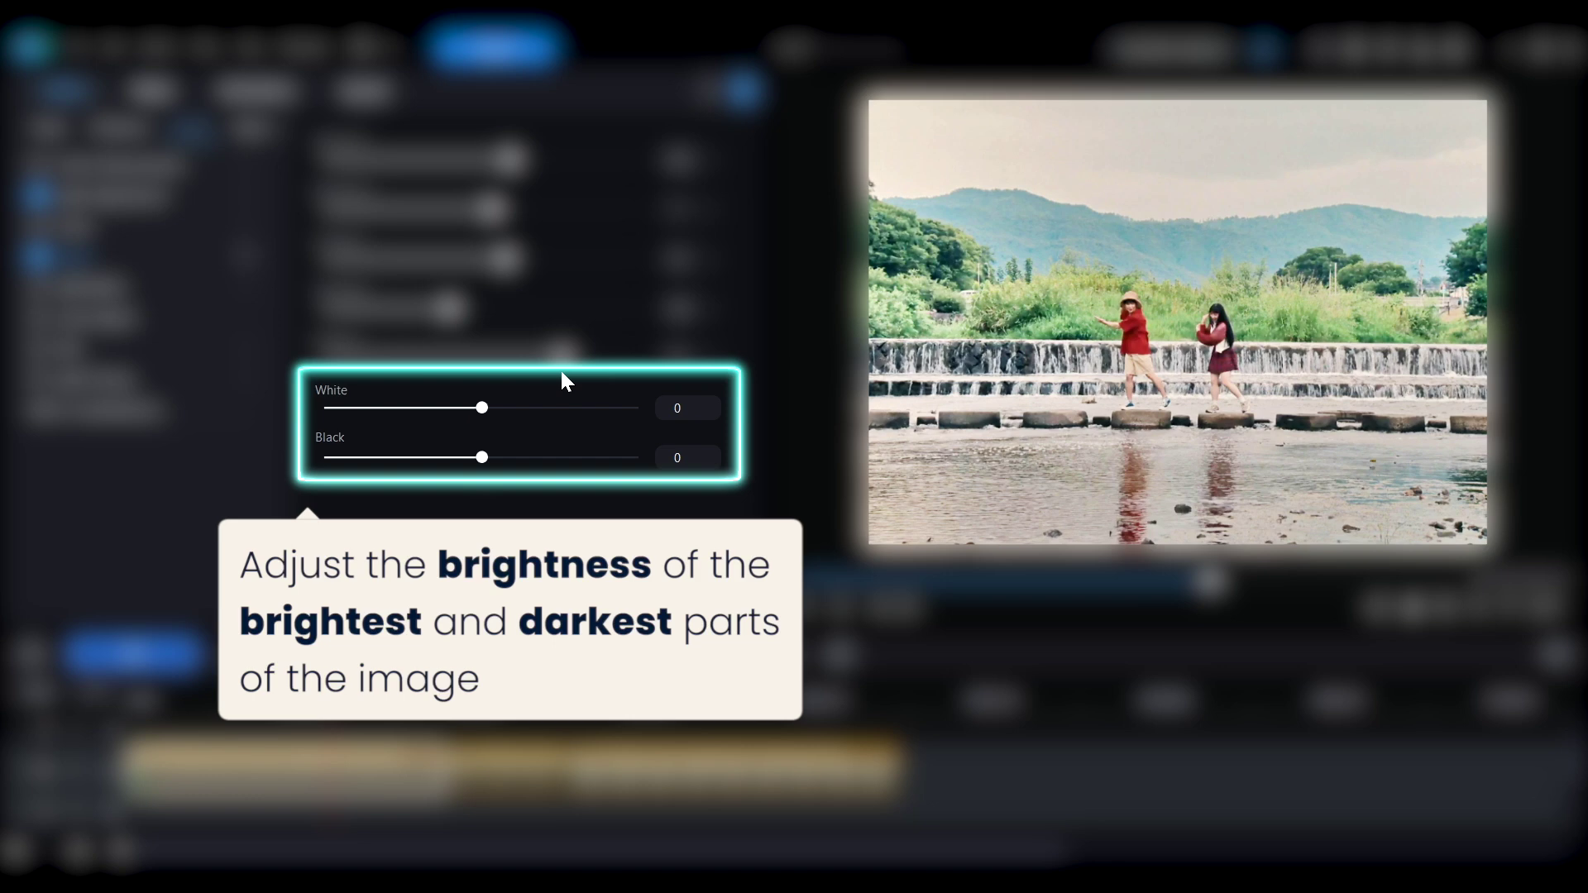
{"action": "mouse_move", "coordinate": [482, 407]}
{"action": "left_mouse_down"}
{"action": "mouse_move", "coordinate": [701, 396]}
{"action": "mouse_move", "coordinate": [336, 401]}
{"action": "mouse_move", "coordinate": [518, 407]}
{"action": "mouse_move", "coordinate": [517, 455]}
{"action": "mouse_move", "coordinate": [656, 456]}
{"action": "mouse_move", "coordinate": [312, 457]}
{"action": "mouse_move", "coordinate": [622, 467]}
{"action": "left_mouse_up"}
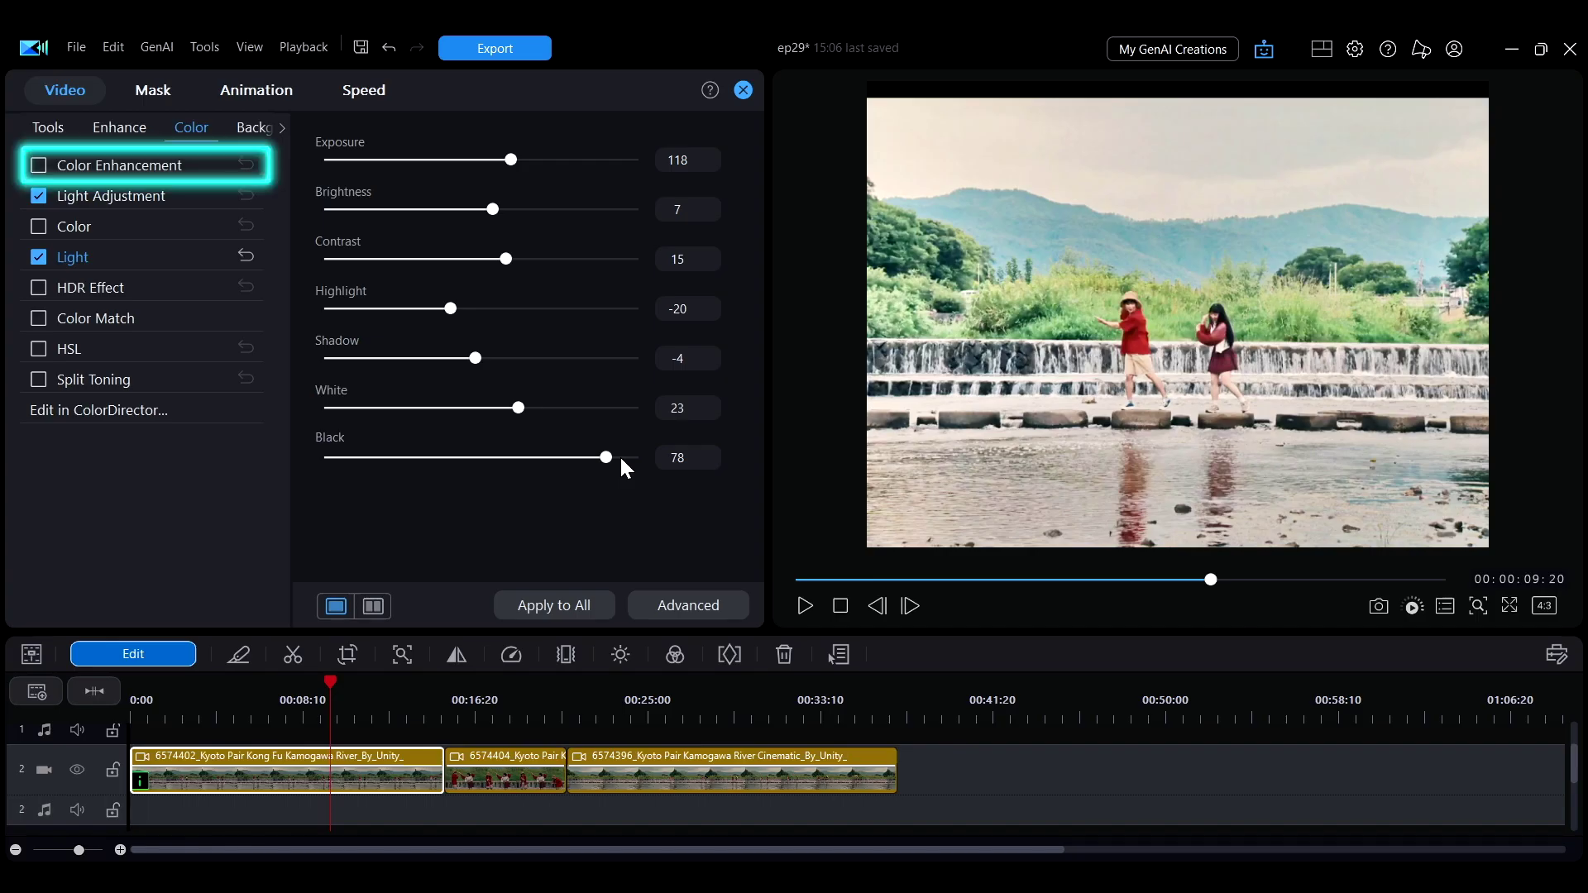
- Enable Color Enhancement on the first clip with a degree of 53
{"action": "left_click", "coordinate": [130, 166]}
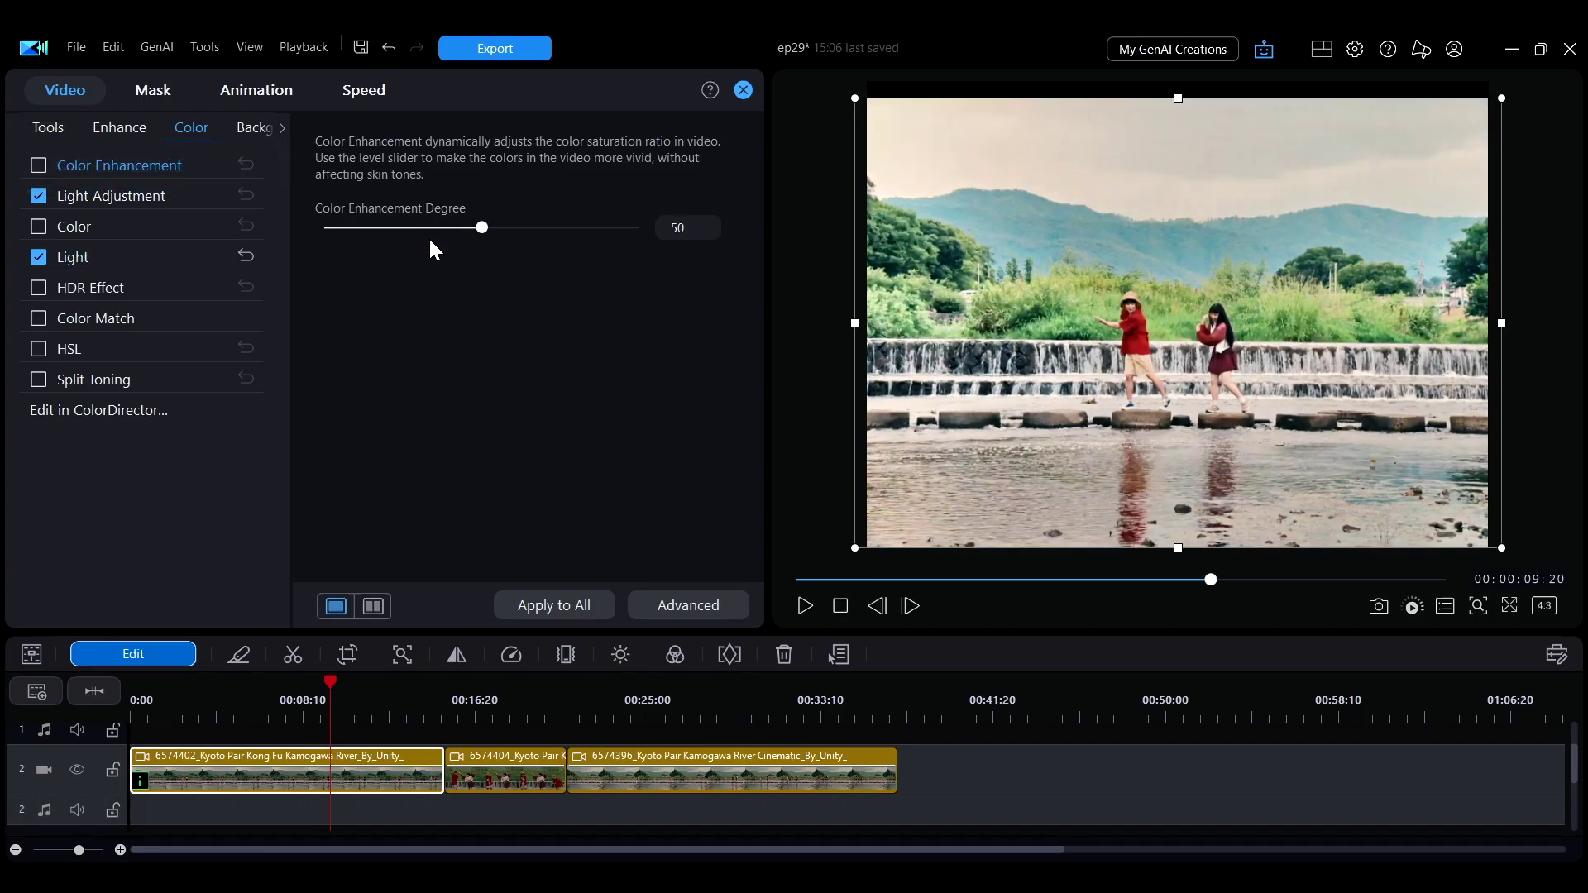
{"action": "left_click", "coordinate": [485, 230]}
{"action": "mouse_move", "coordinate": [488, 228]}
{"action": "left_mouse_down"}
{"action": "mouse_move", "coordinate": [538, 228]}
{"action": "mouse_move", "coordinate": [306, 255]}
{"action": "left_mouse_up"}
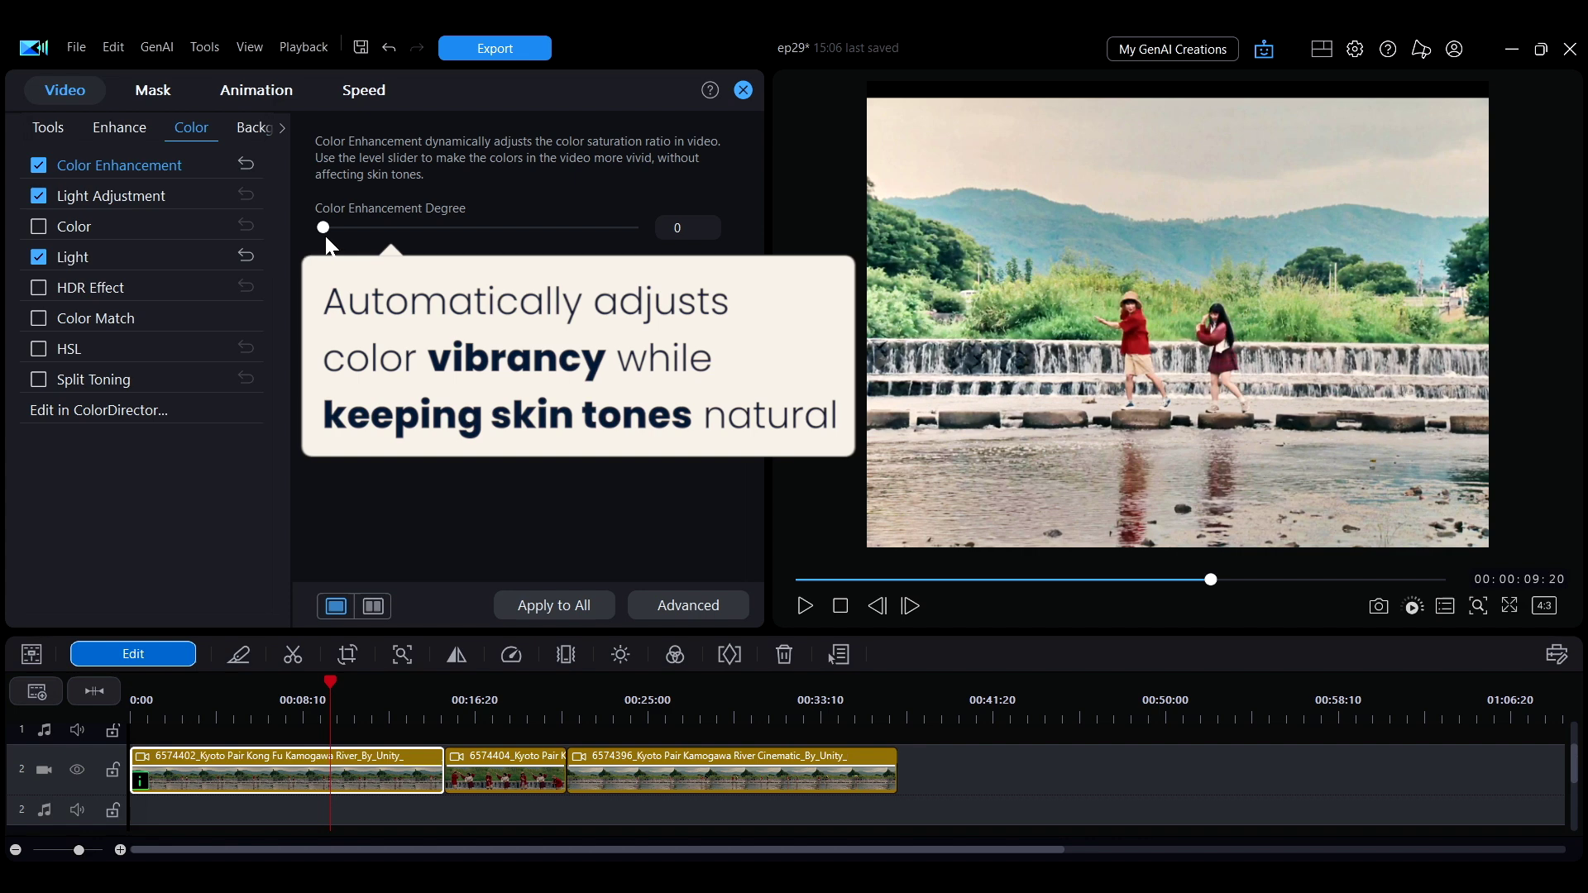
{"action": "left_click_drag", "start_coordinate": [324, 227], "coordinate": [494, 229]}
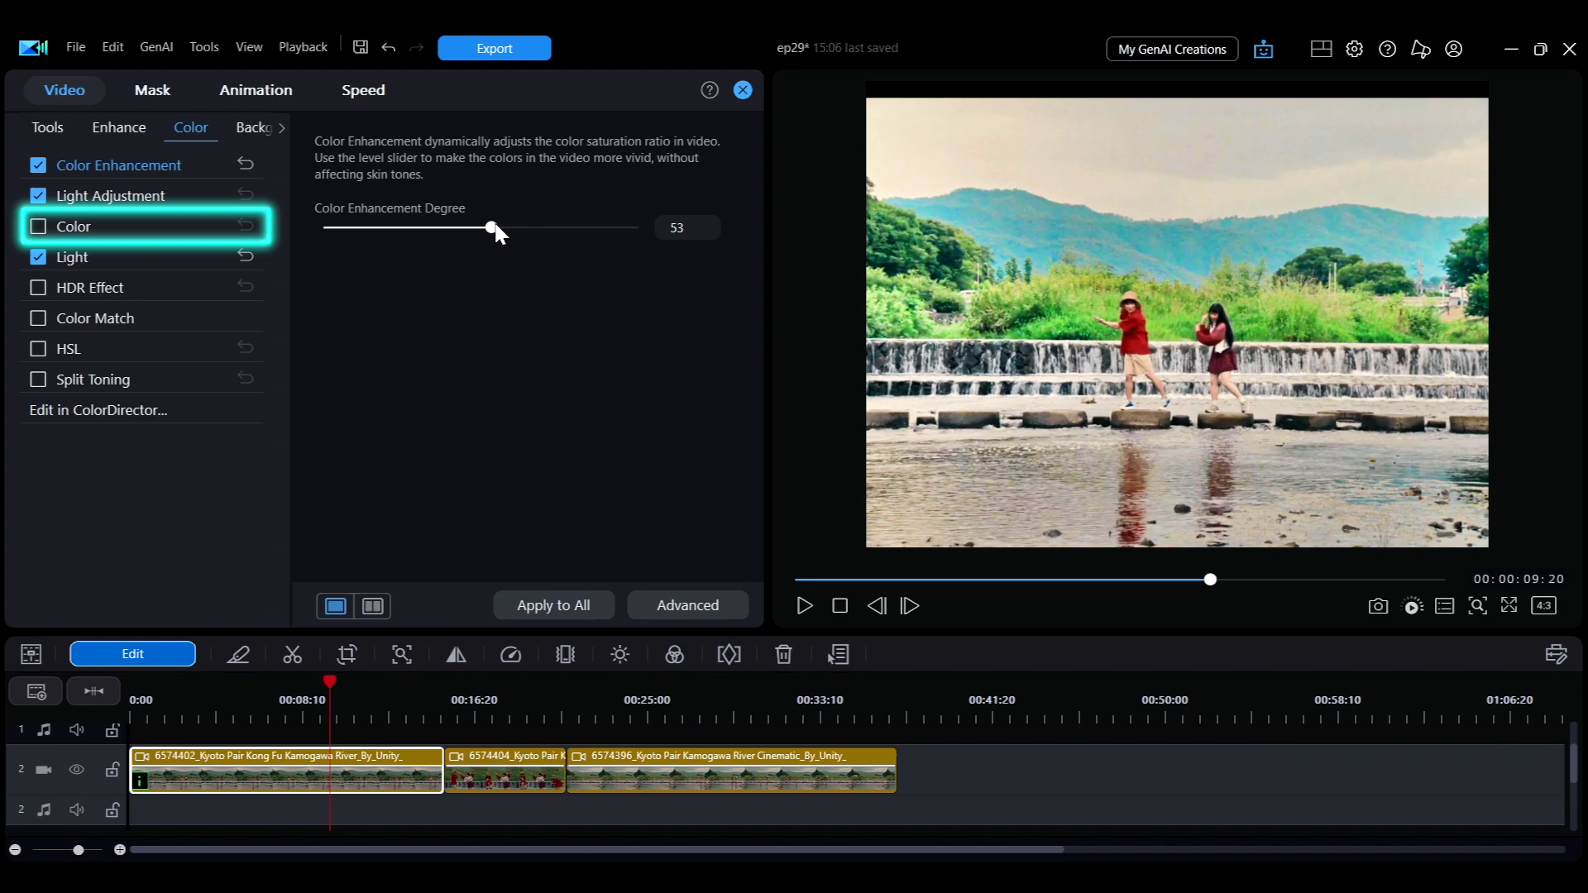
- Set the first clip's white balance to temperature 45 and tint 52
{"action": "left_click", "coordinate": [73, 227]}
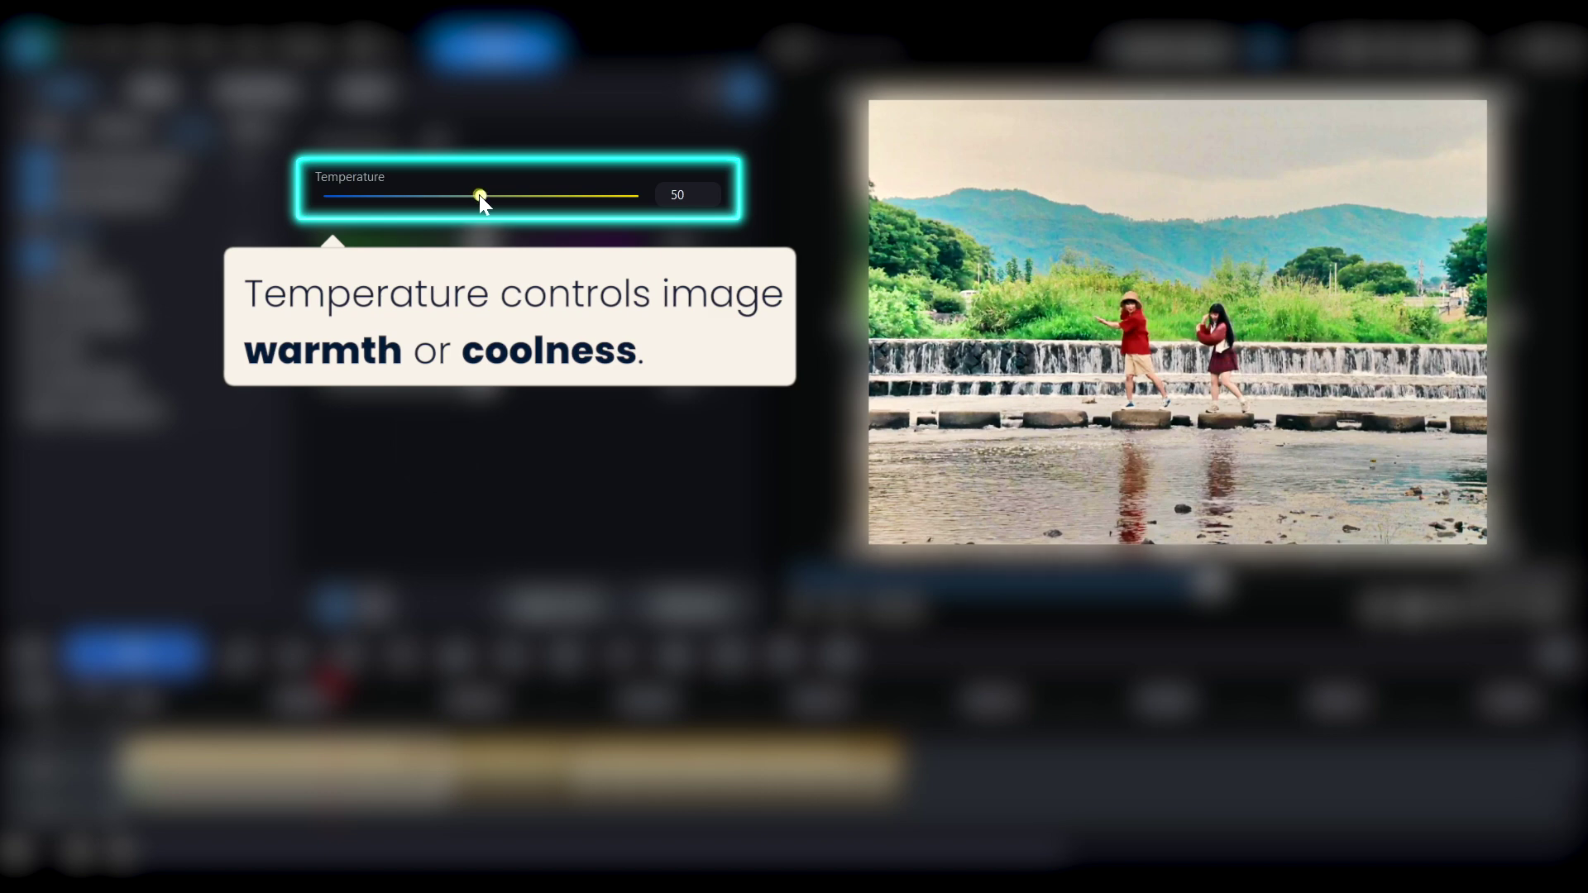
{"action": "mouse_move", "coordinate": [481, 195]}
{"action": "left_mouse_down"}
{"action": "mouse_move", "coordinate": [548, 197]}
{"action": "mouse_move", "coordinate": [260, 212]}
{"action": "left_mouse_up"}
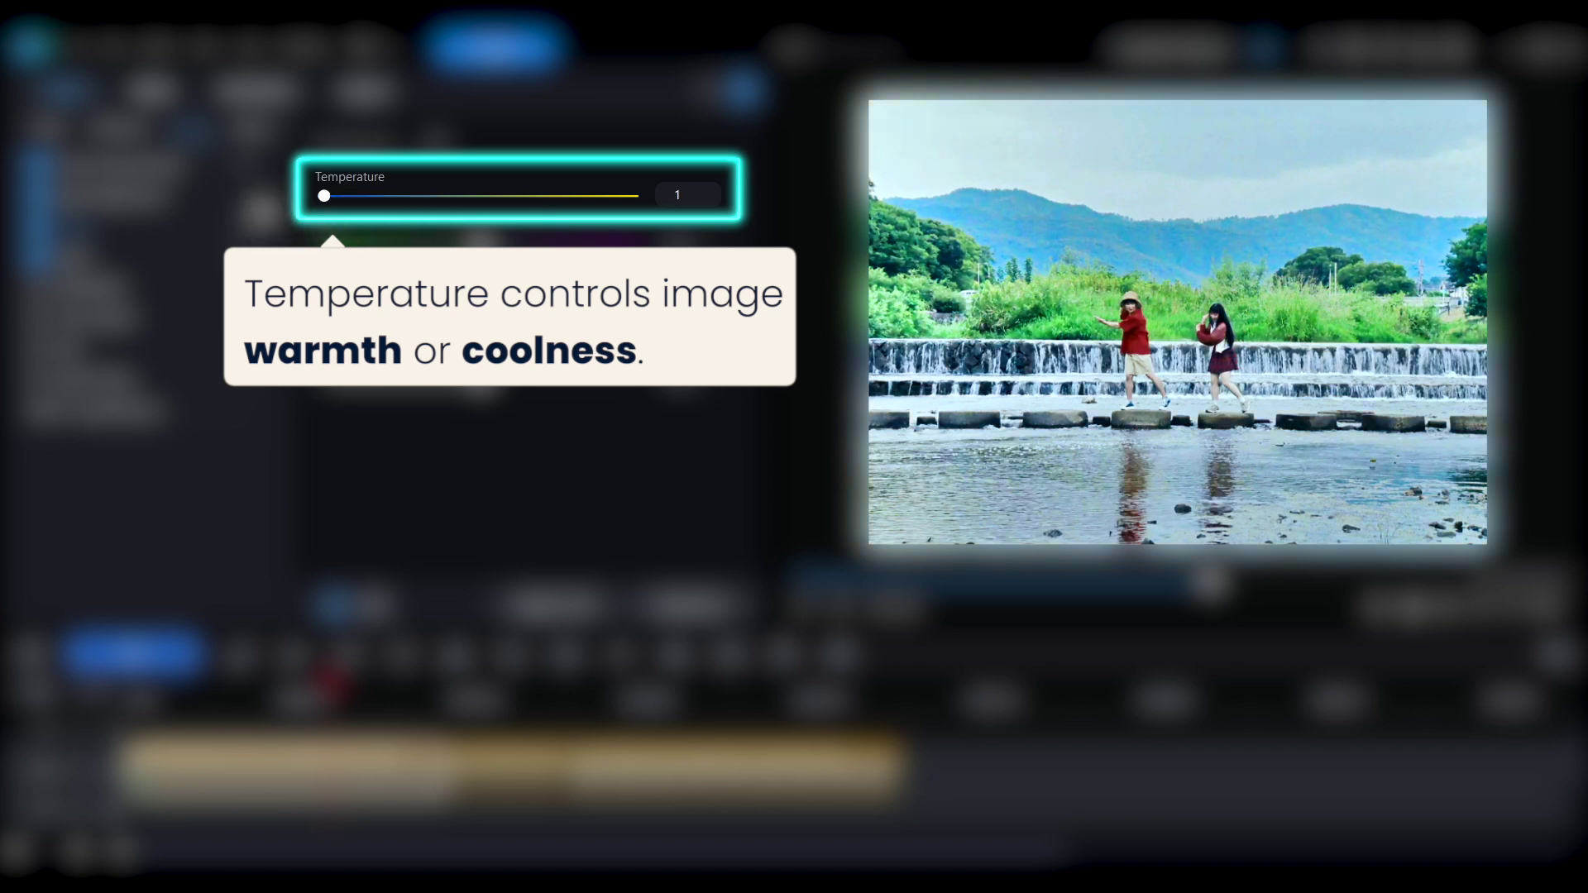
{"action": "mouse_move", "coordinate": [325, 196]}
{"action": "left_mouse_down"}
{"action": "mouse_move", "coordinate": [695, 211]}
{"action": "mouse_move", "coordinate": [263, 214]}
{"action": "left_mouse_up"}
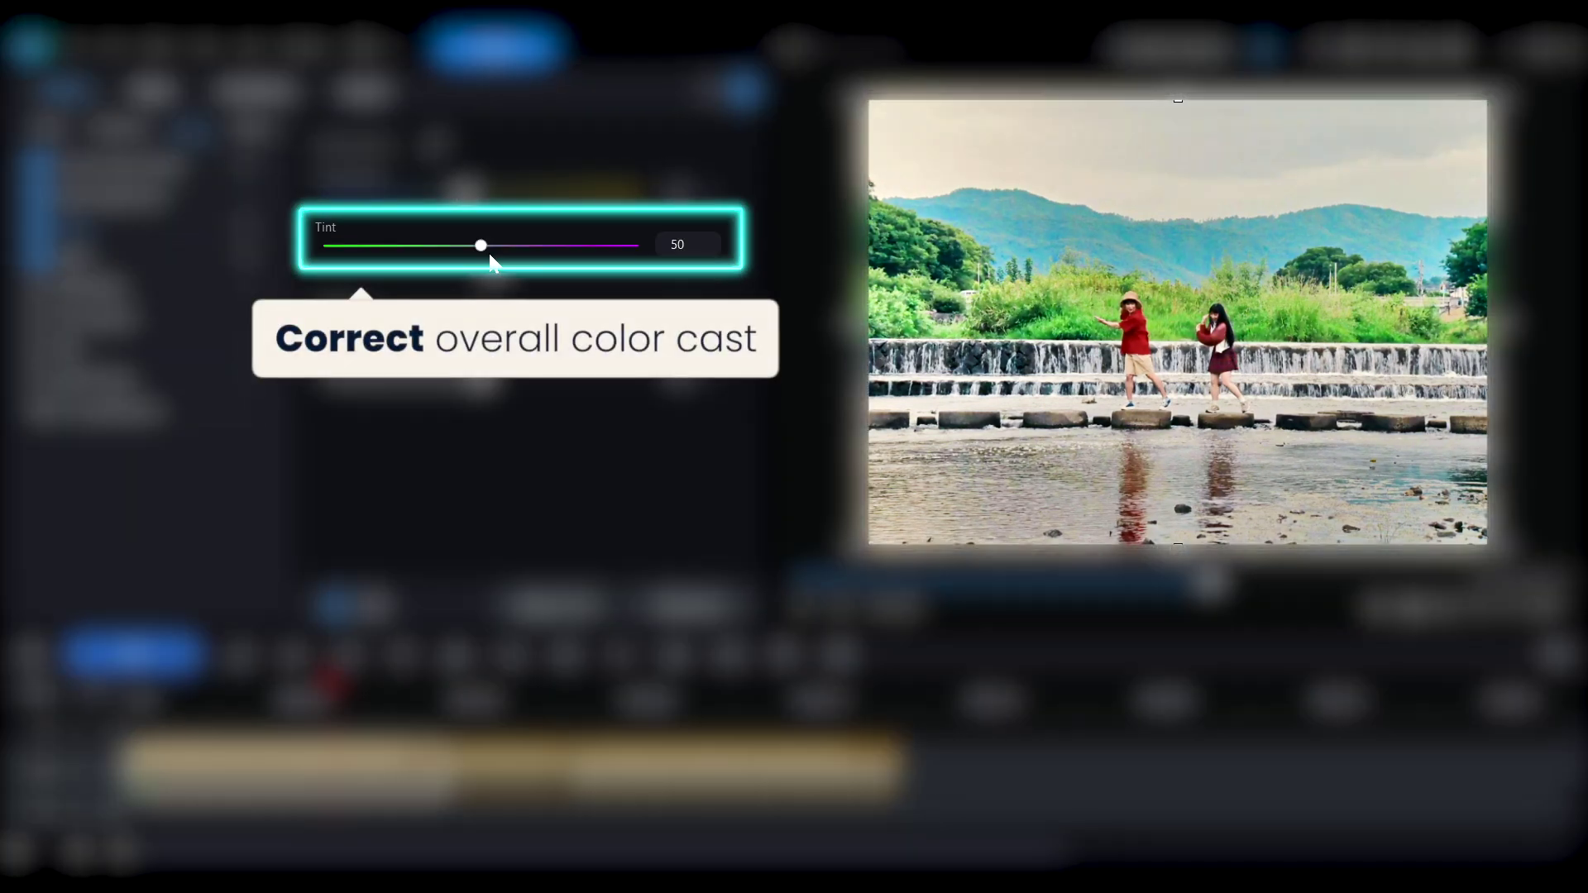
{"action": "left_click", "coordinate": [482, 246]}
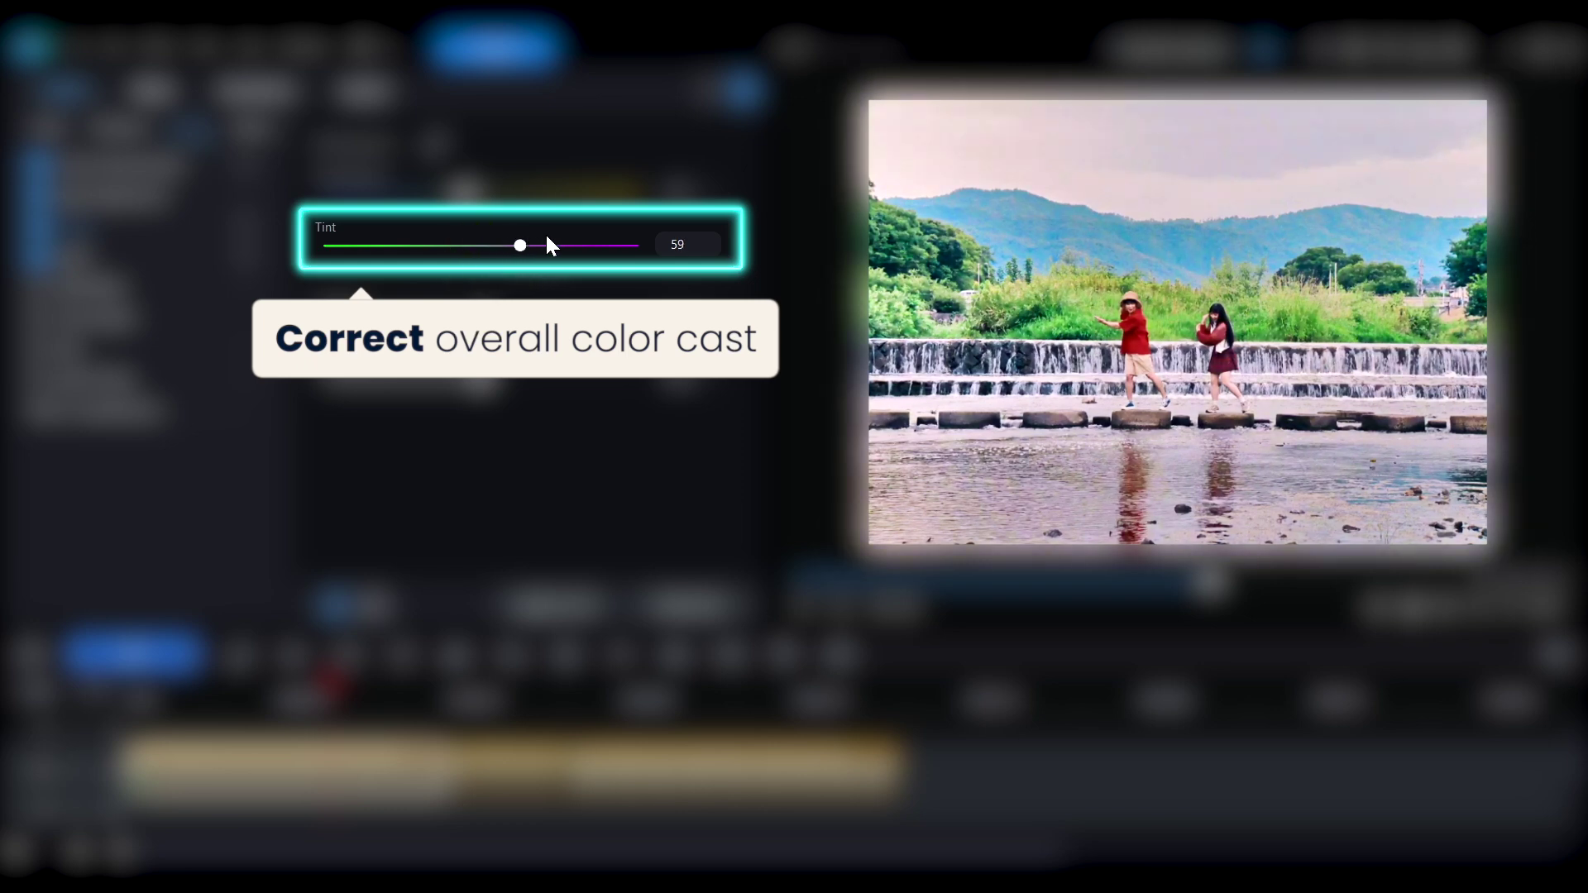
{"action": "left_click_drag", "start_coordinate": [548, 245], "coordinate": [624, 245]}
{"action": "mouse_move", "coordinate": [630, 245]}
{"action": "left_mouse_down"}
{"action": "mouse_move", "coordinate": [294, 257]}
{"action": "mouse_move", "coordinate": [486, 246]}
{"action": "left_mouse_up"}
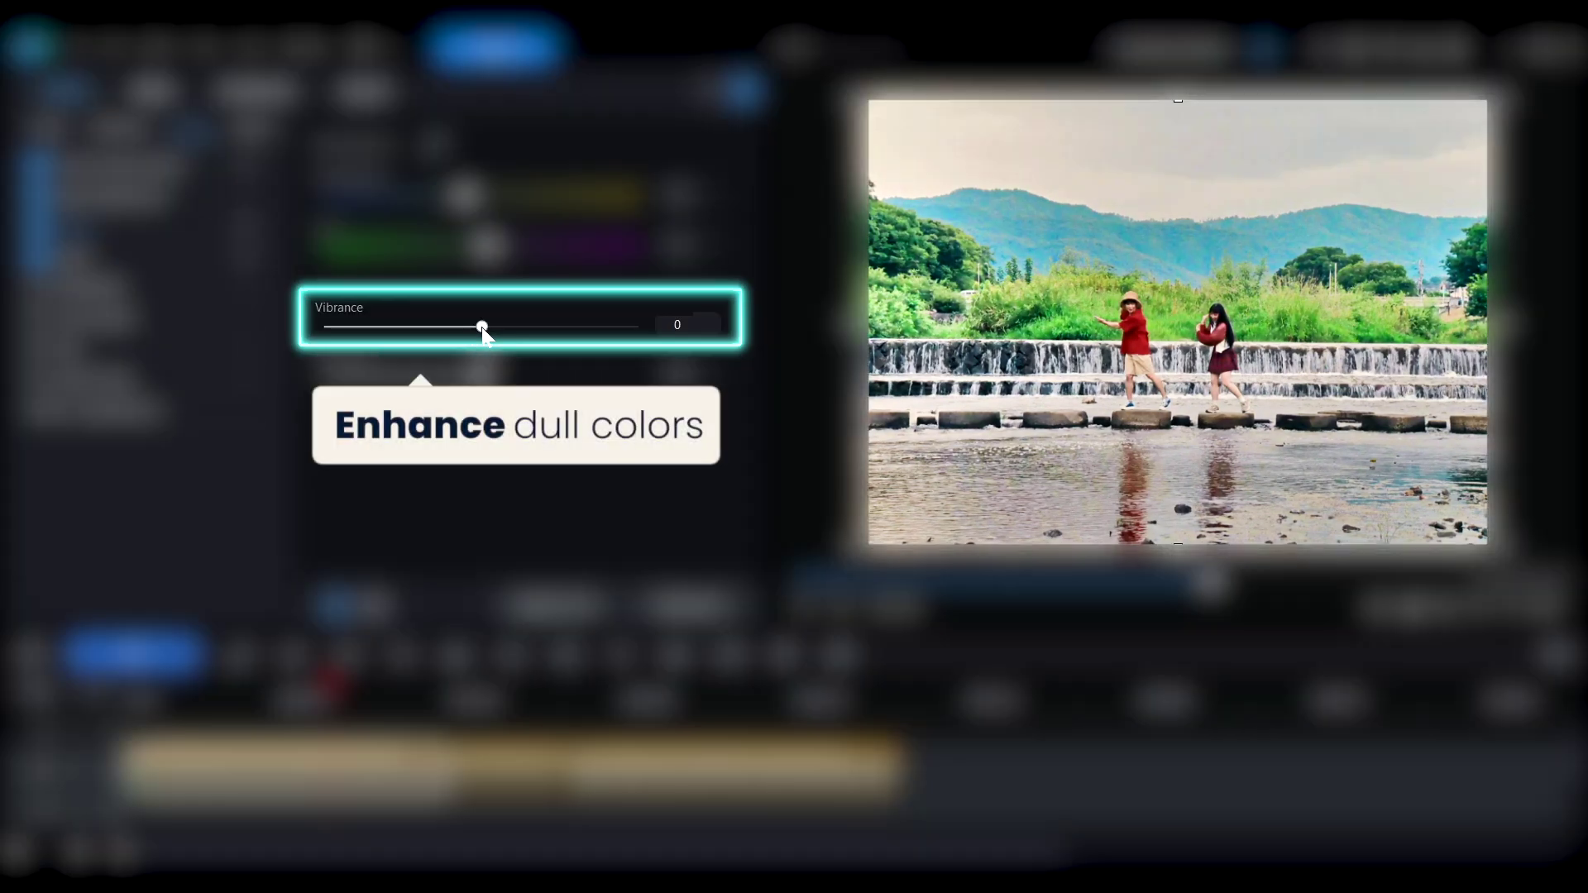
- Set vibrance to 26 and sweep saturation up to 200, then down to 0
{"action": "mouse_move", "coordinate": [483, 327]}
{"action": "left_mouse_down"}
{"action": "mouse_move", "coordinate": [717, 316]}
{"action": "mouse_move", "coordinate": [524, 346]}
{"action": "left_mouse_up"}
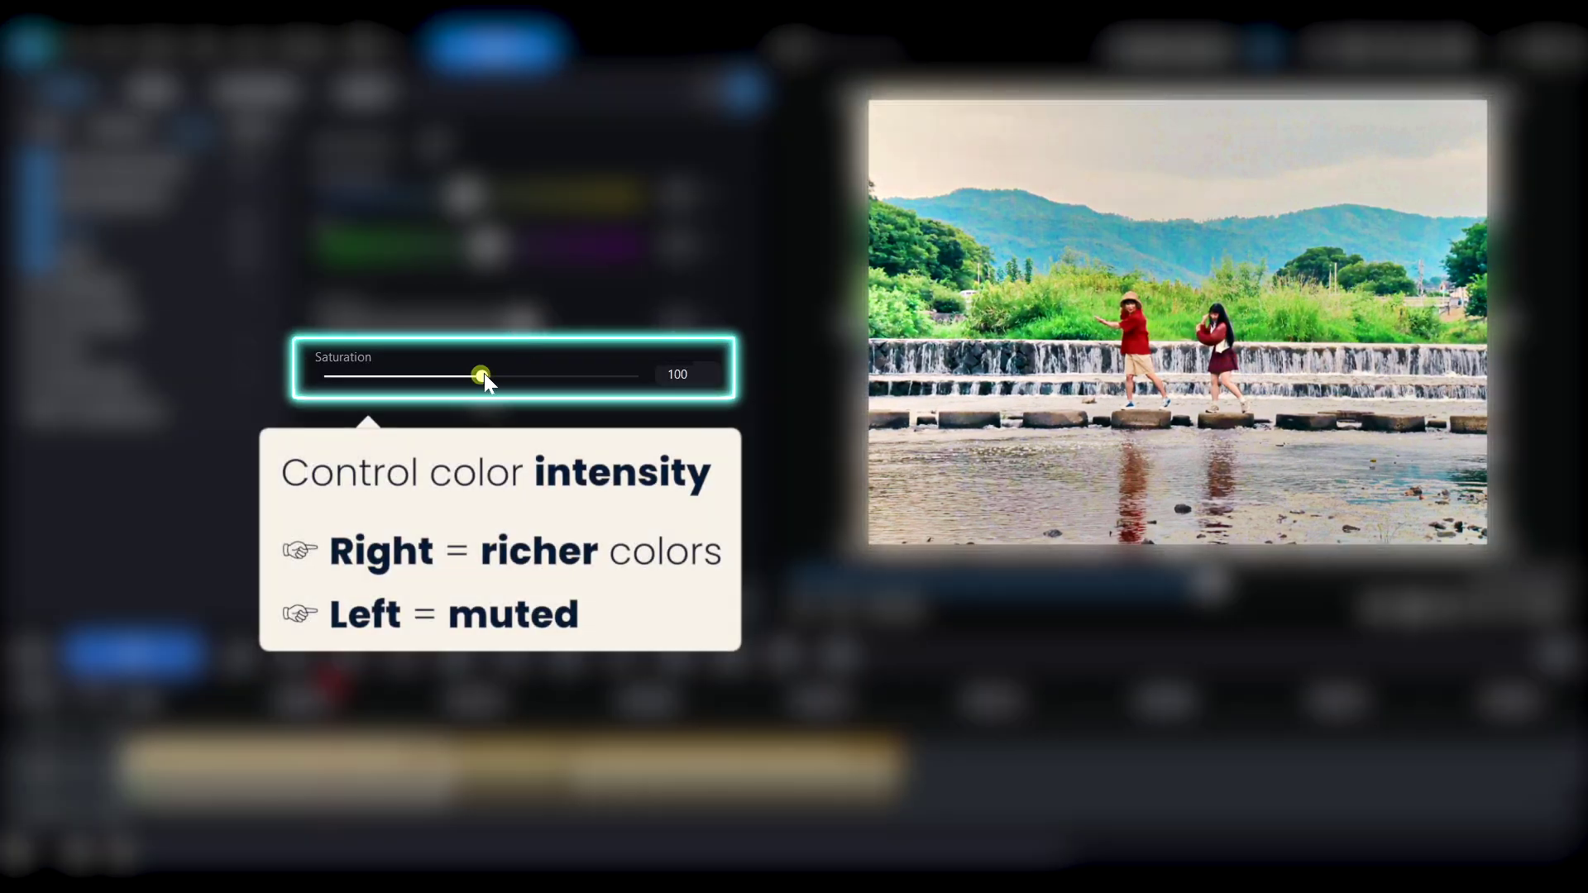
{"action": "left_click_drag", "start_coordinate": [481, 377], "coordinate": [641, 376]}
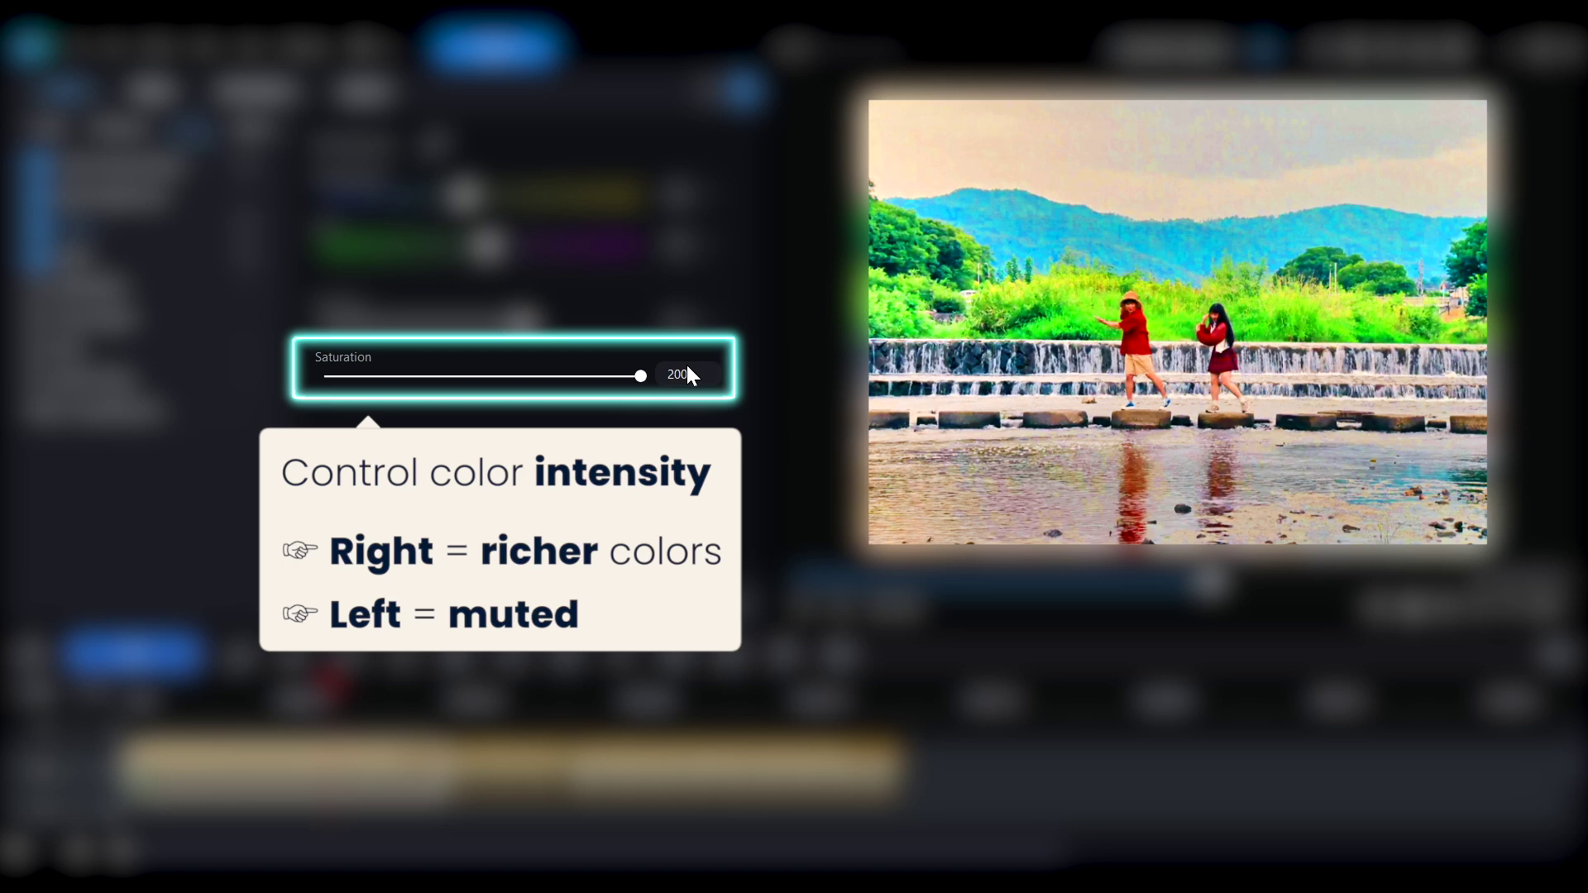
{"action": "left_click_drag", "start_coordinate": [641, 377], "coordinate": [323, 377]}
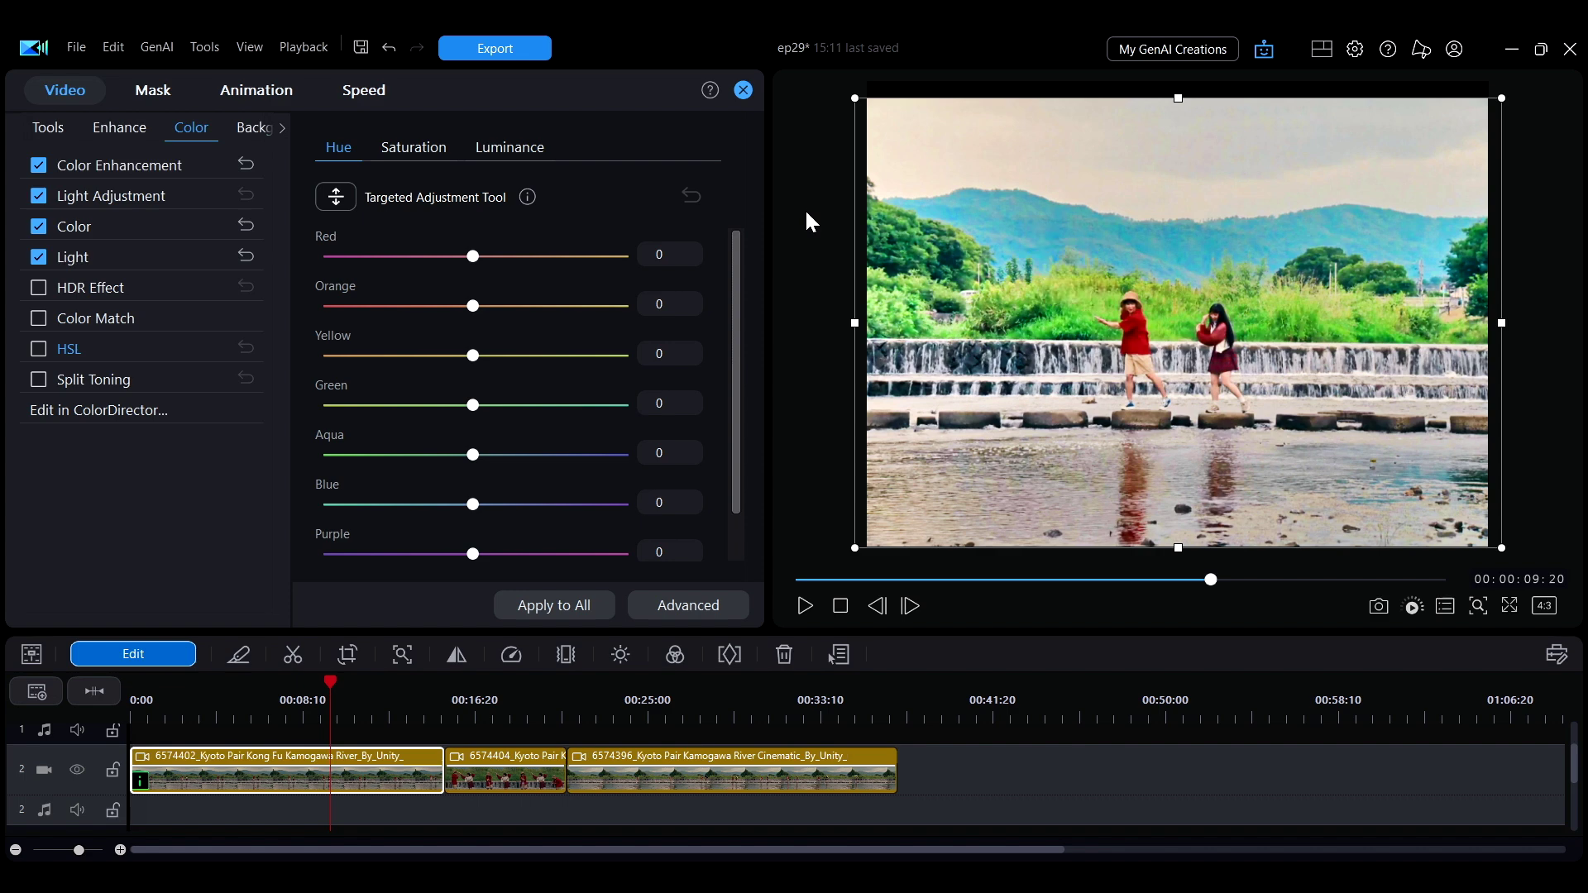
- Set HSL saturation red to 42, then sample the greenery for green 24 and aqua 62
{"action": "left_click", "coordinate": [432, 153]}
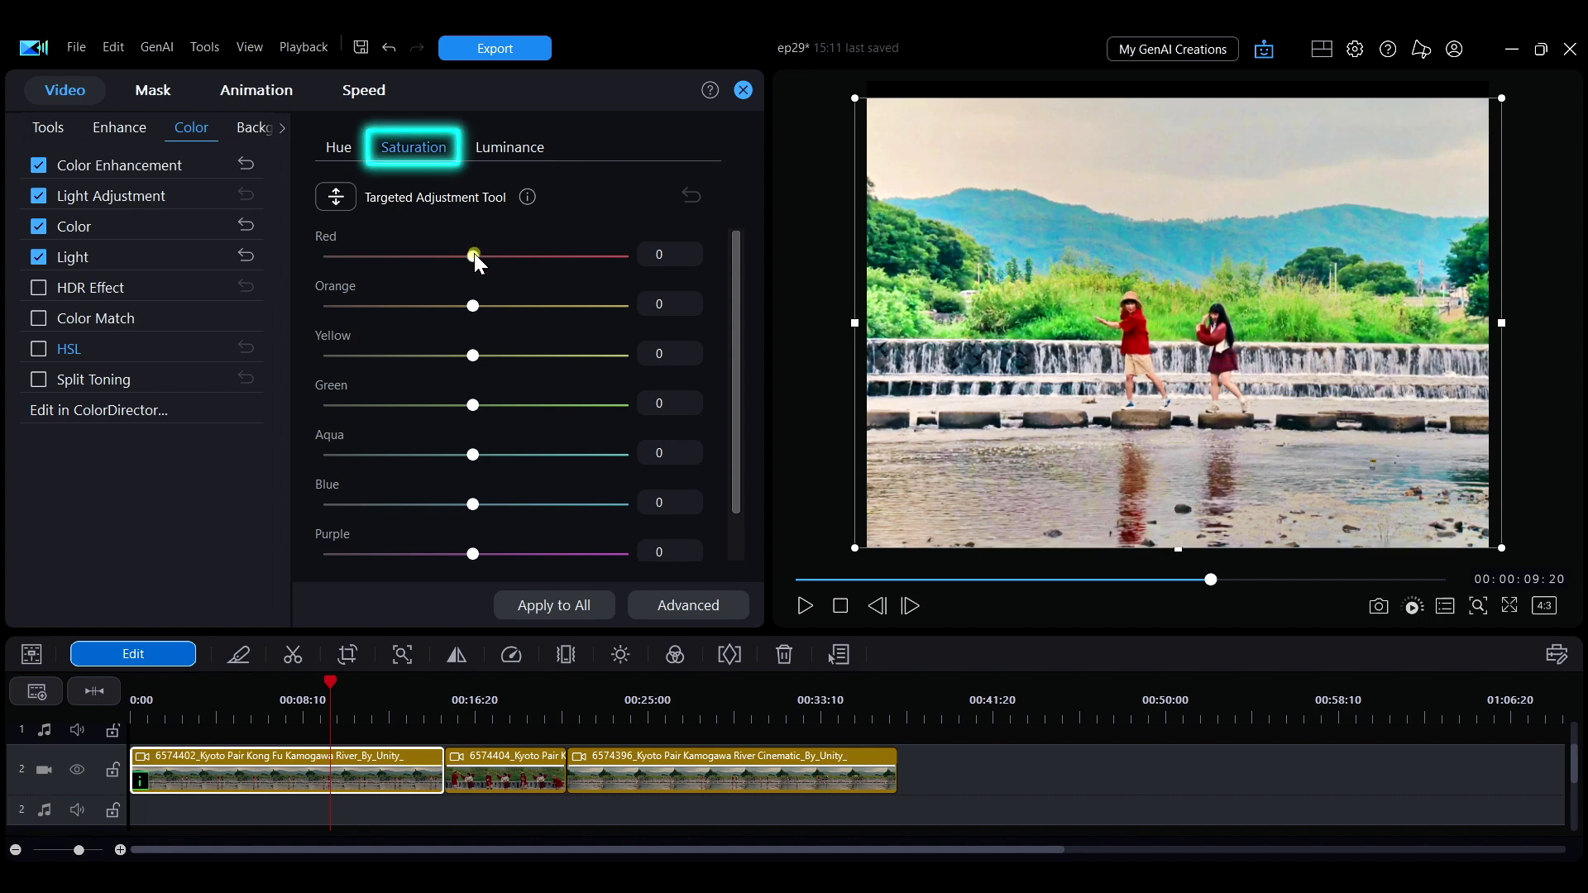
{"action": "mouse_move", "coordinate": [472, 256]}
{"action": "left_mouse_down"}
{"action": "mouse_move", "coordinate": [522, 257]}
{"action": "mouse_move", "coordinate": [203, 237]}
{"action": "mouse_move", "coordinate": [621, 256]}
{"action": "mouse_move", "coordinate": [315, 250]}
{"action": "mouse_move", "coordinate": [523, 249]}
{"action": "left_mouse_up"}
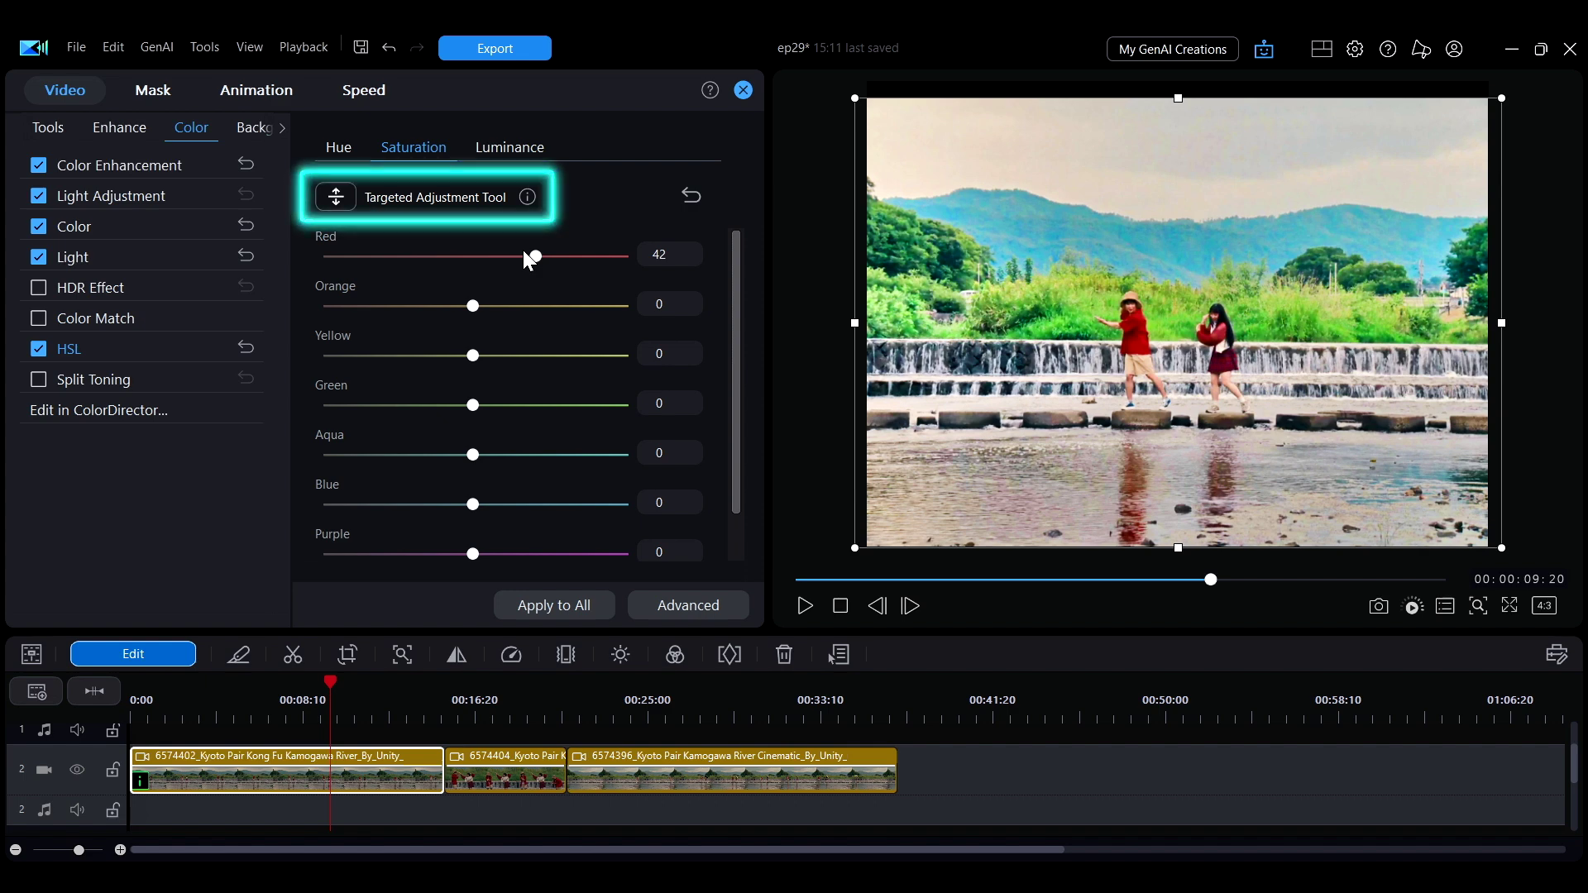
{"action": "left_click", "coordinate": [335, 196]}
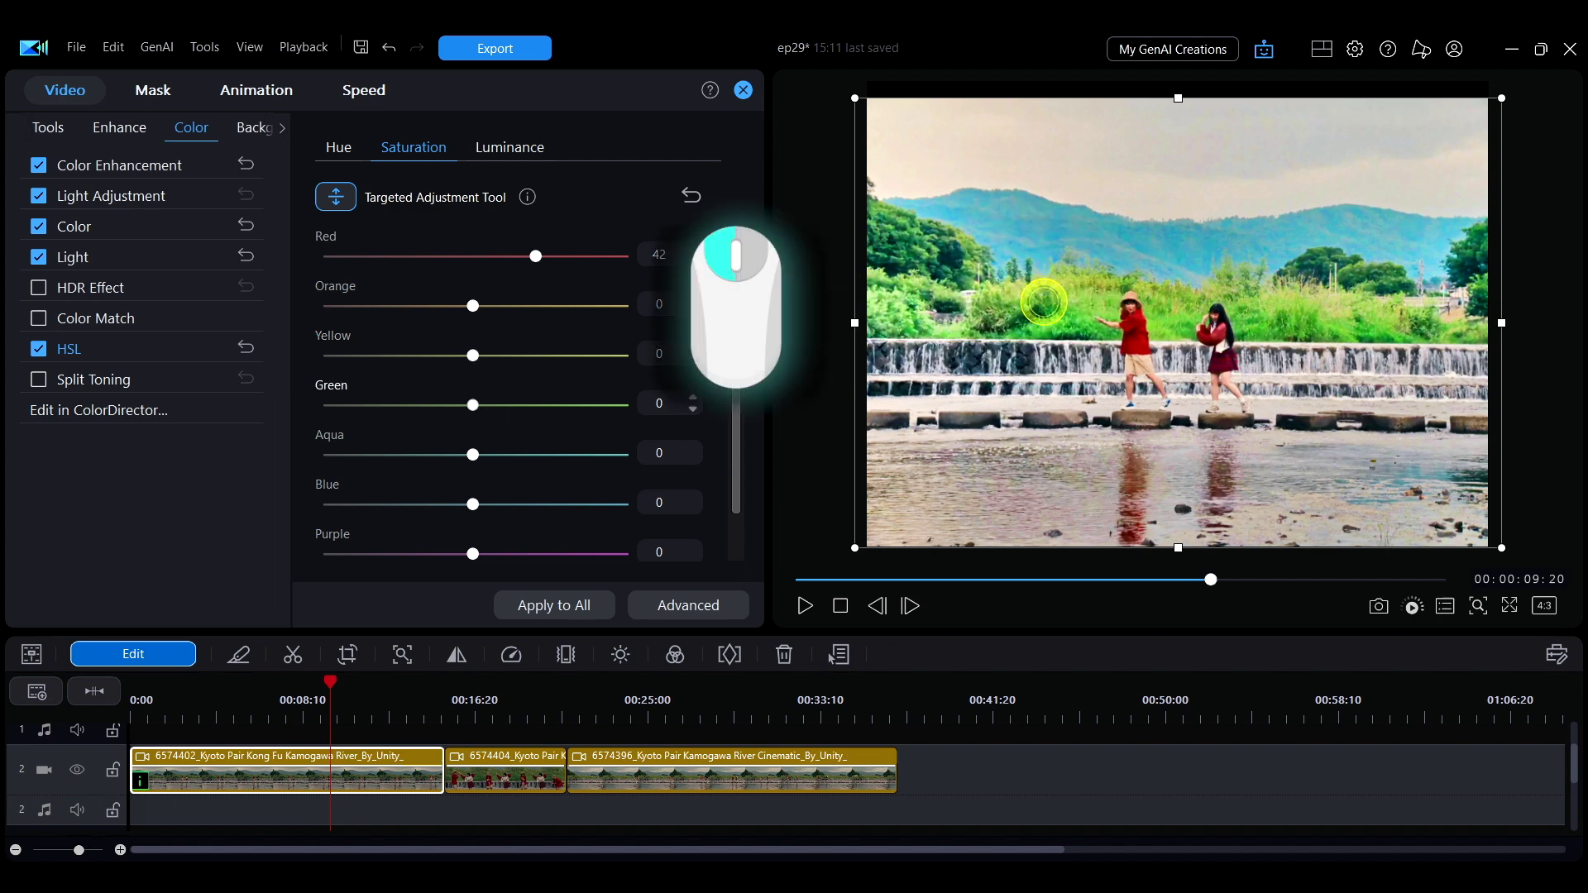
{"action": "left_click_drag", "start_coordinate": [1030, 297], "coordinate": [1030, 435]}
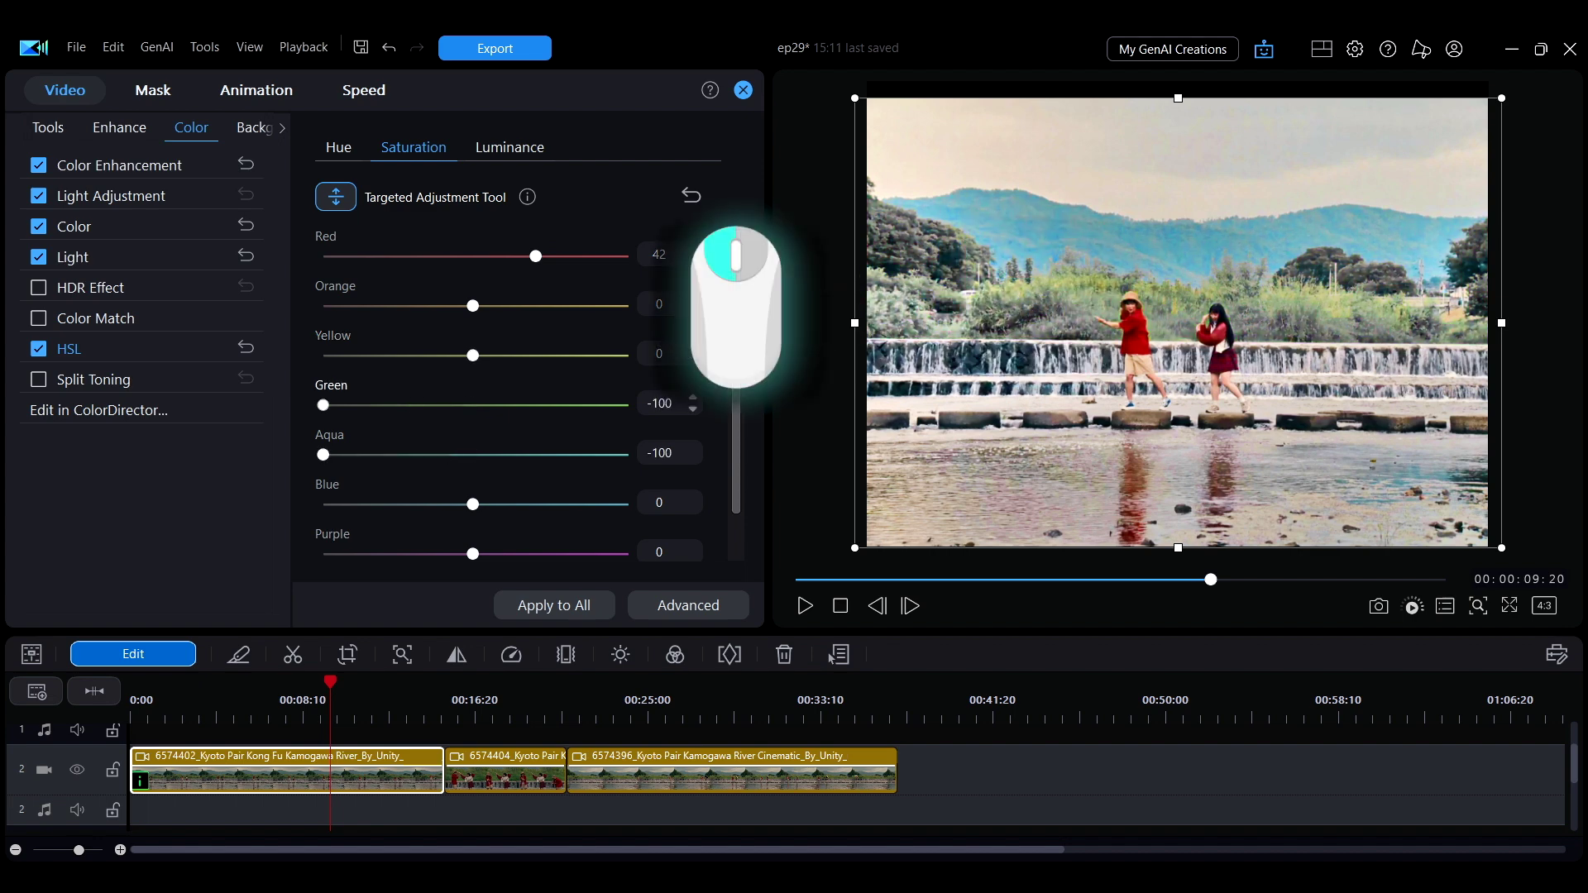
{"action": "left_click_drag", "start_coordinate": [1030, 373], "coordinate": [1030, 249]}
{"action": "mouse_move", "coordinate": [1030, 434]}
{"action": "left_mouse_down"}
{"action": "mouse_move", "coordinate": [1030, 311]}
{"action": "mouse_move", "coordinate": [1030, 372]}
{"action": "left_mouse_up"}
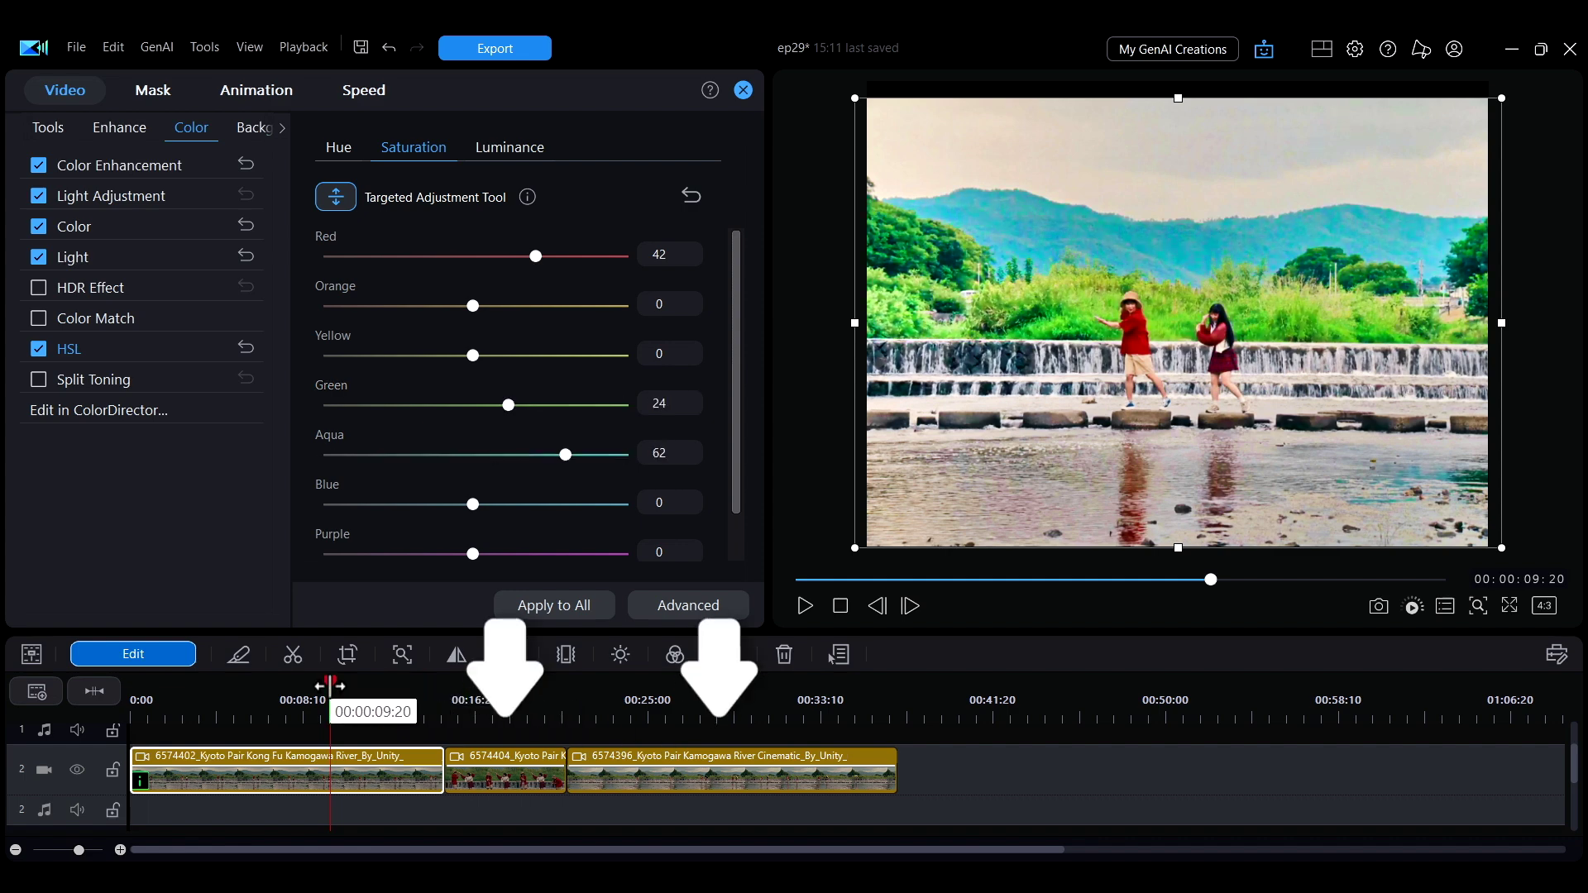
- Move the playhead to 00:06:05 to select the third, umbrella-crossing clip
{"action": "left_click_drag", "start_coordinate": [330, 685], "coordinate": [694, 685]}
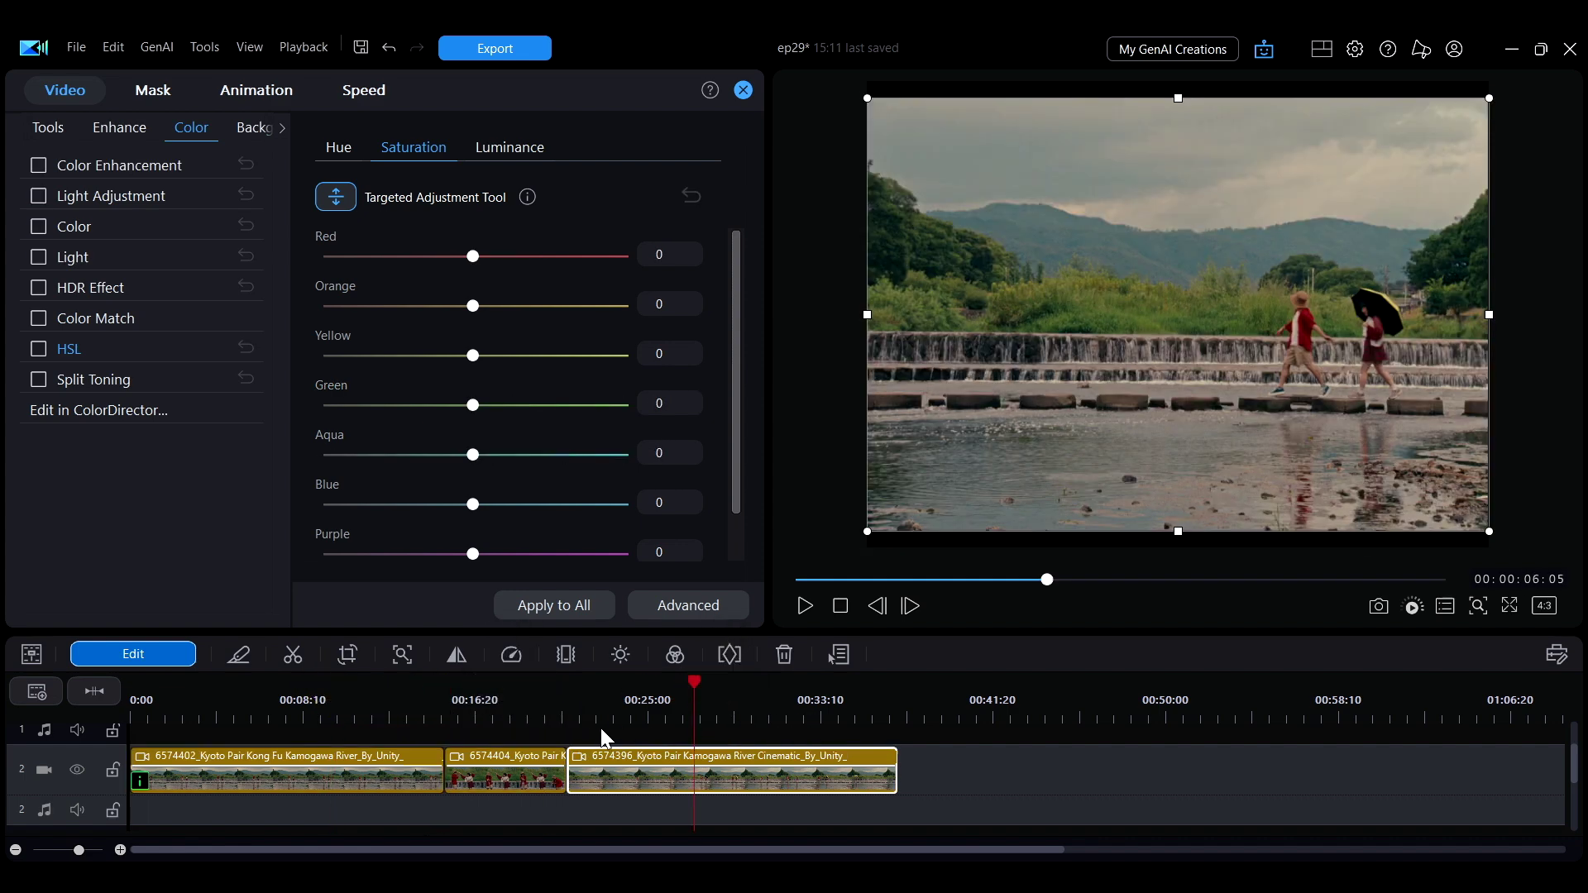